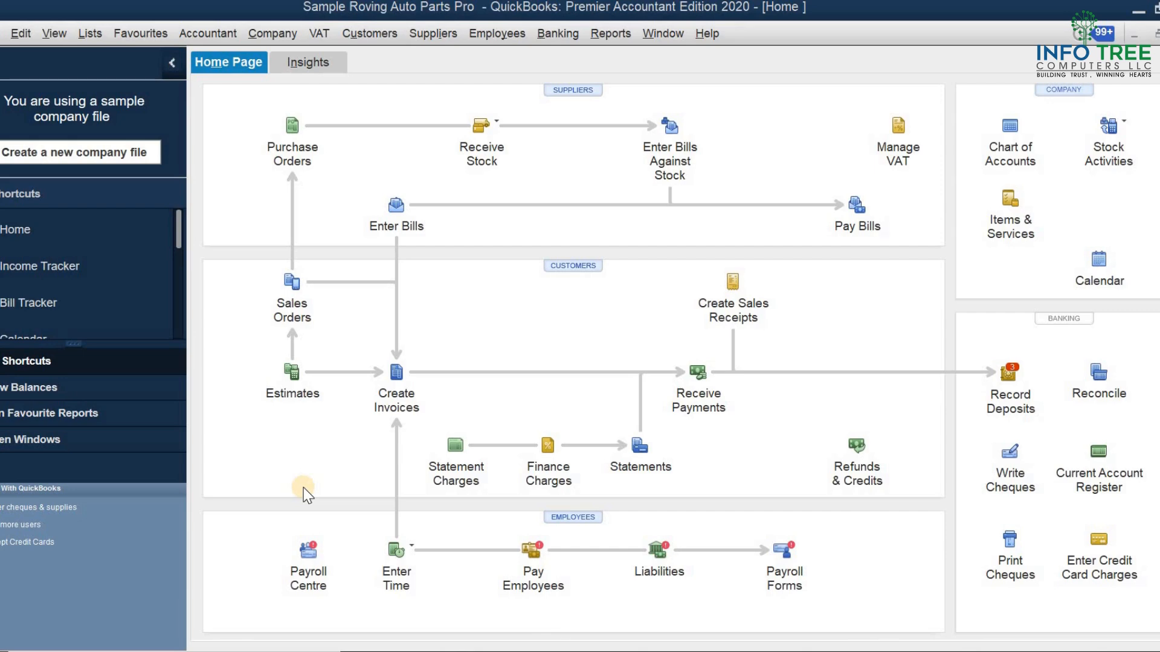
{"action": "left_click", "coordinate": [272, 33]}
{"action": "mouse_move", "coordinate": [319, 424]}
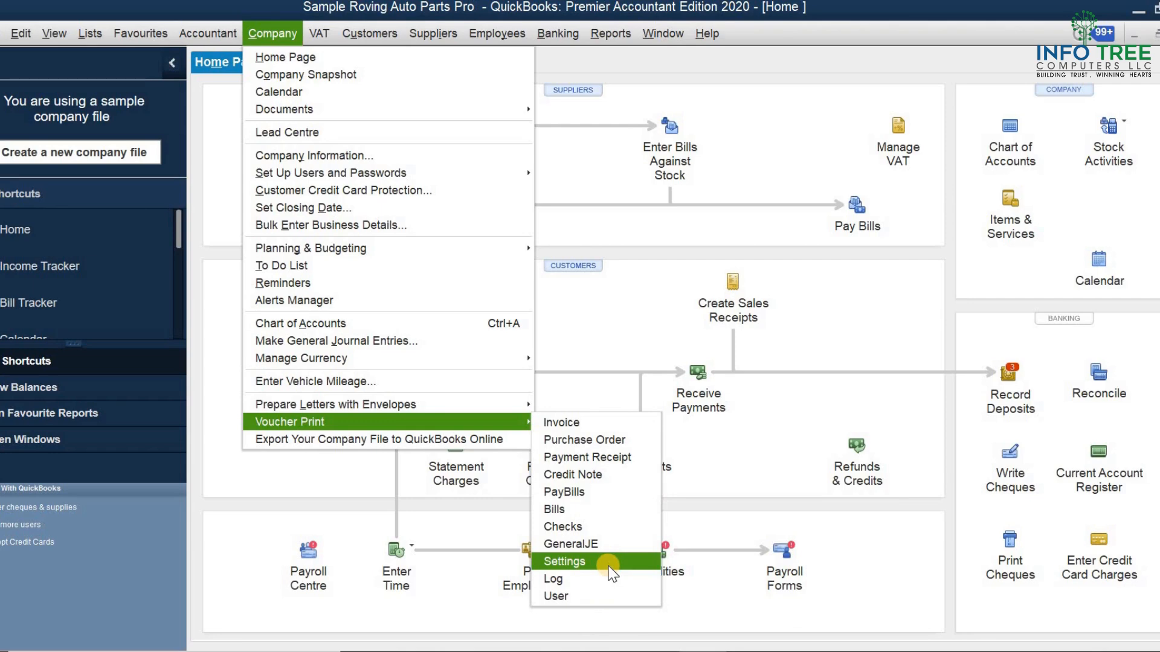
{"action": "left_click", "coordinate": [673, 308]}
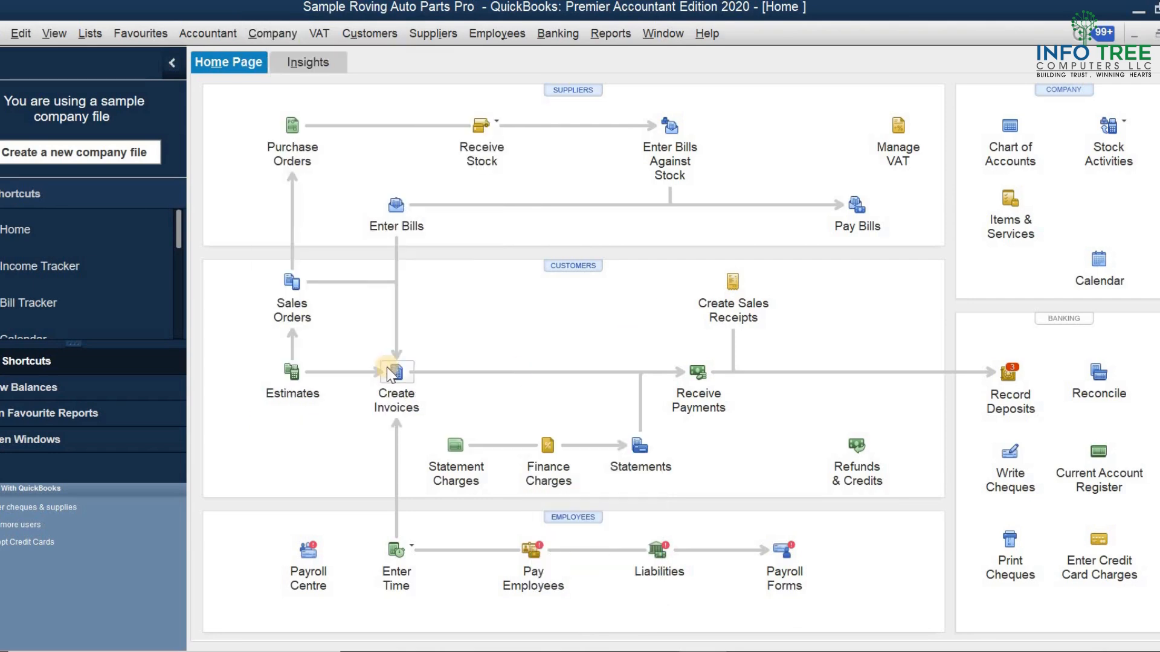
Start a new invoice for the customer Test Company UAE
{"action": "left_click", "coordinate": [396, 373]}
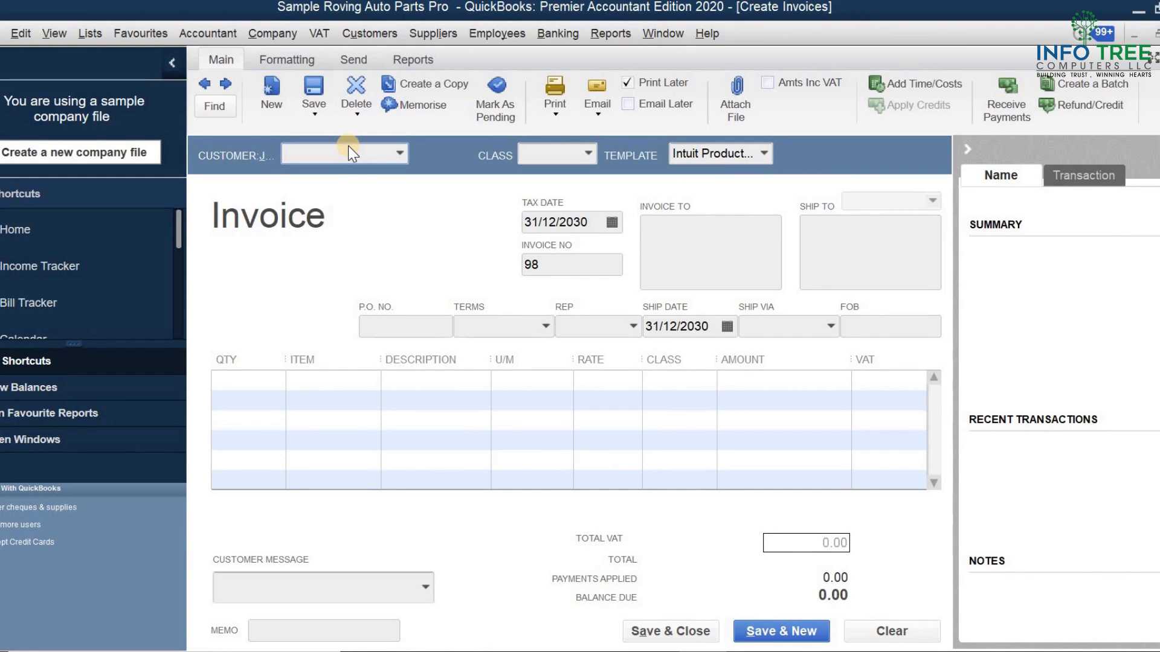
{"action": "type", "text": "Test Company UAE"}
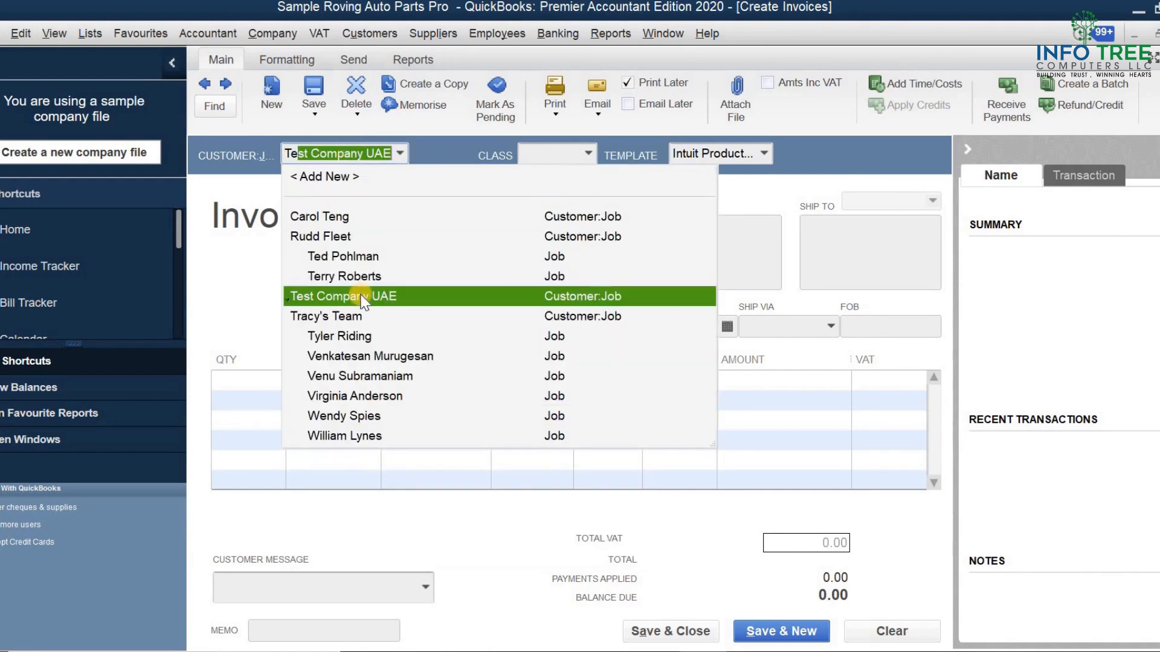
{"action": "left_click", "coordinate": [362, 297]}
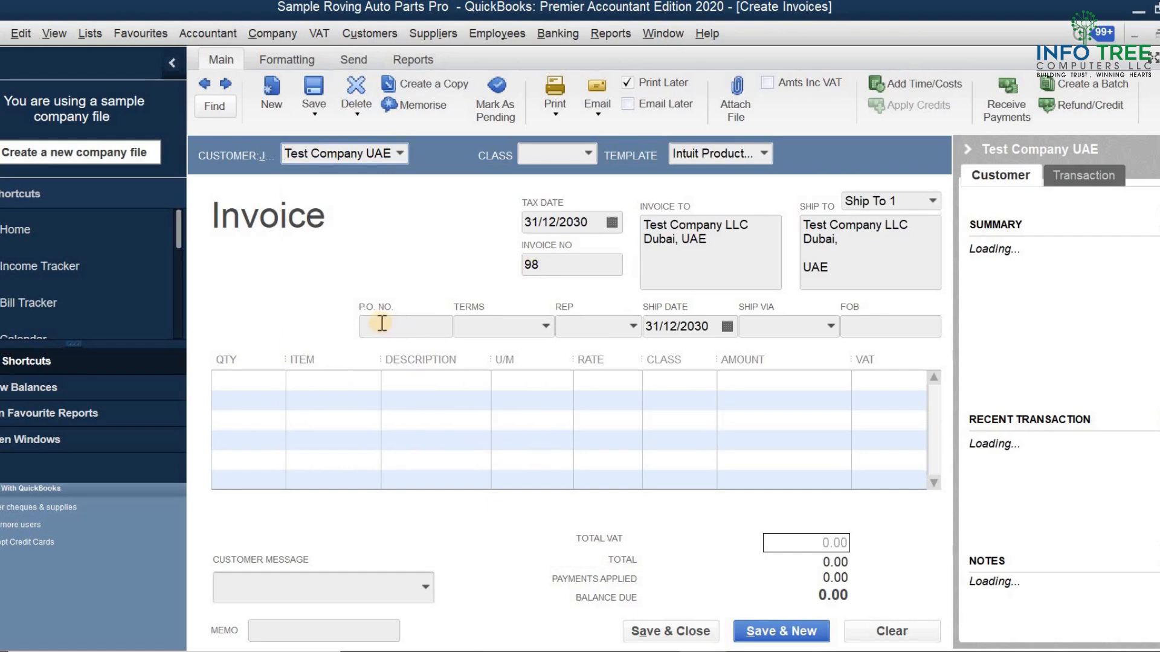
Add a first invoice line with quantity 1 and the Service item
{"action": "left_click", "coordinate": [387, 326]}
{"action": "left_click", "coordinate": [258, 380]}
{"action": "type", "text": "1"}
{"action": "key", "text": "Tab"}
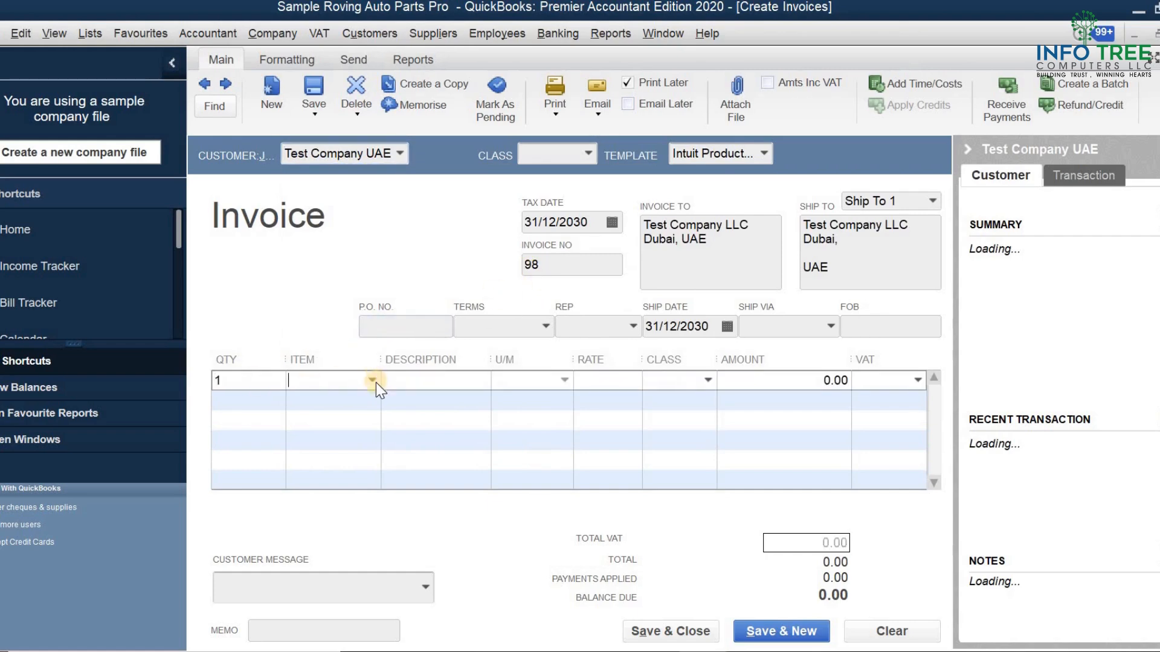
{"action": "left_click", "coordinate": [373, 381]}
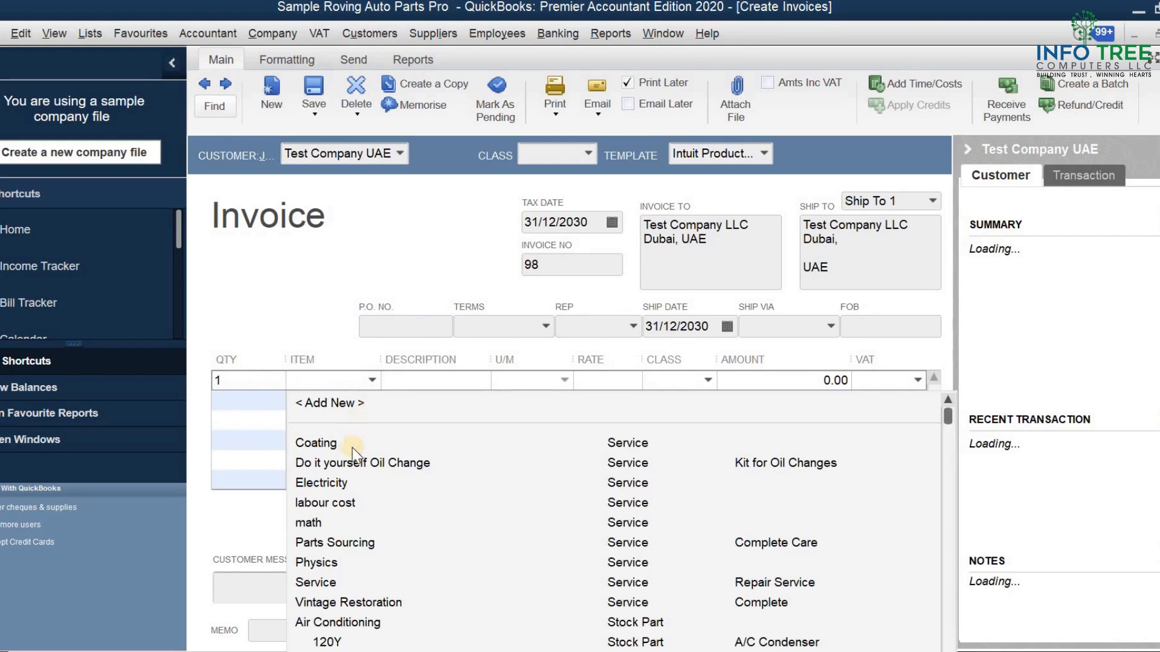
{"action": "left_click", "coordinate": [332, 581]}
Set the Service line's rate to 100.00
{"action": "left_click", "coordinate": [632, 373]}
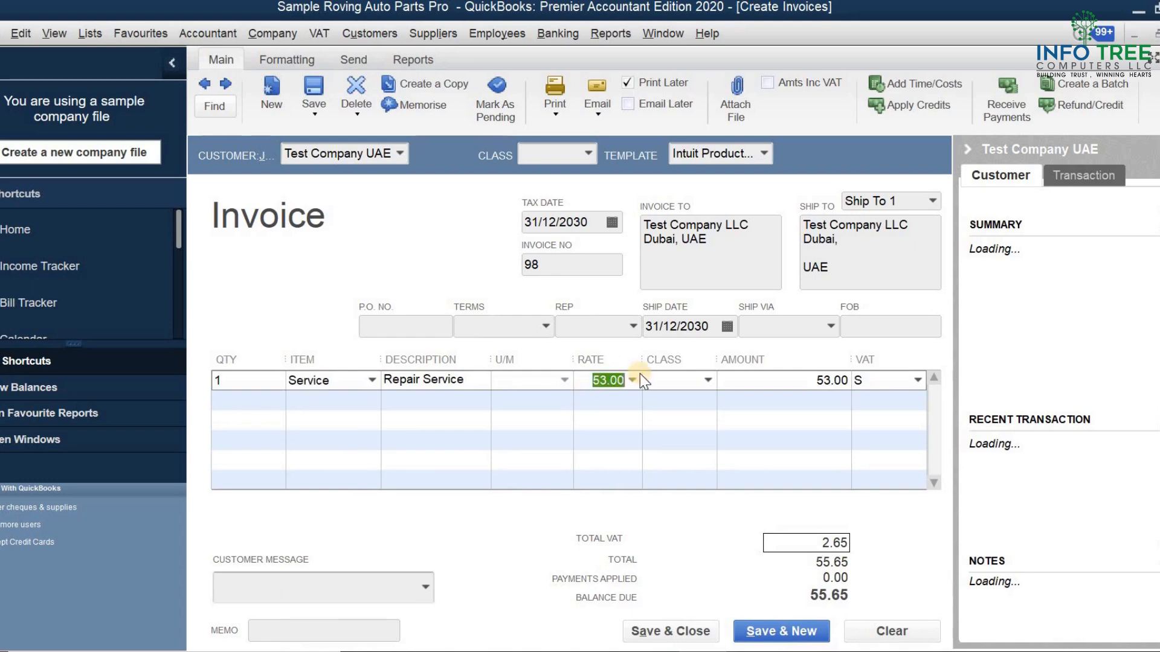
{"action": "type", "text": "100"}
{"action": "left_click", "coordinate": [705, 378]}
{"action": "key", "text": "Return"}
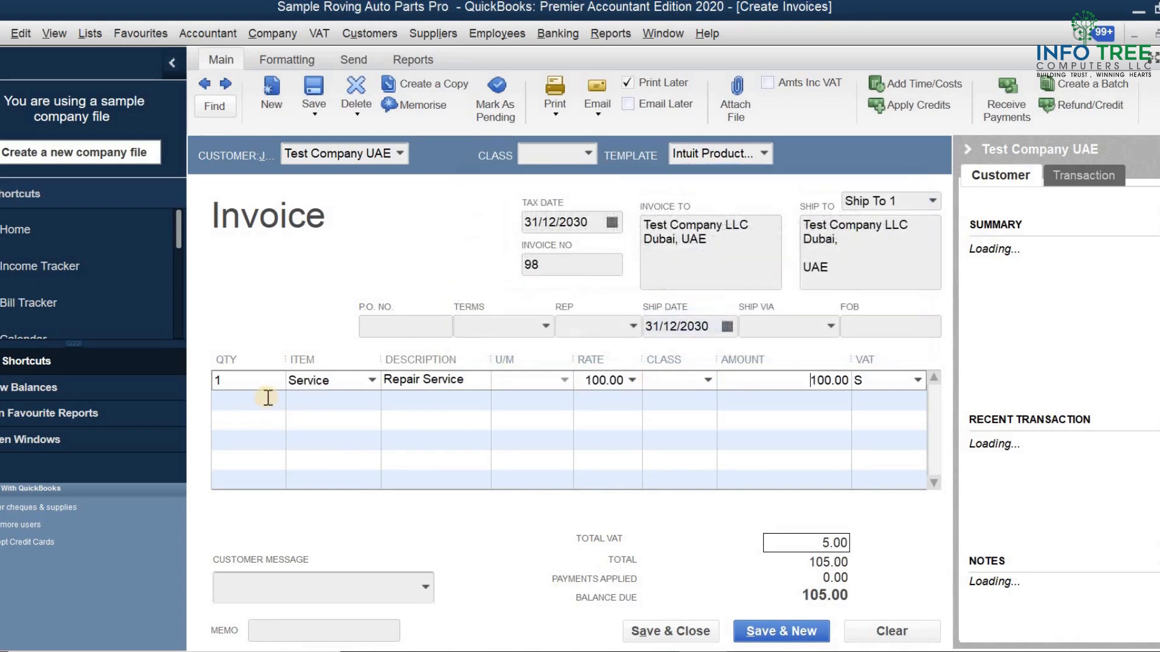
Add a second line with quantity 1 and the Vintage Restoration item
{"action": "left_click", "coordinate": [268, 398]}
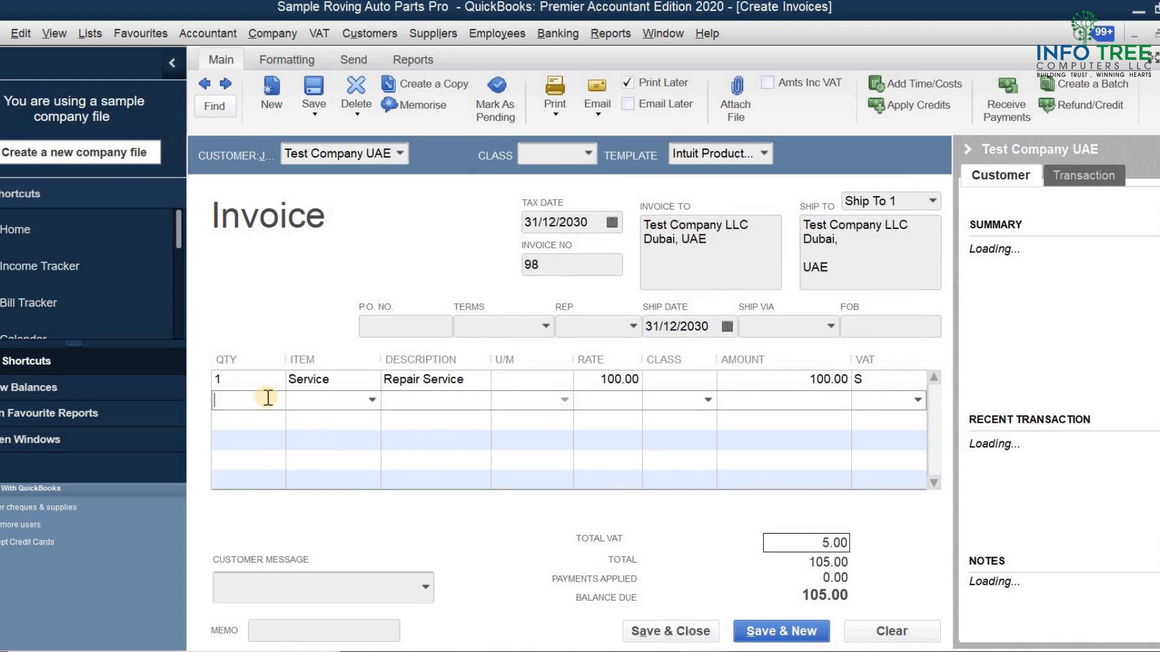
{"action": "left_click", "coordinate": [371, 400]}
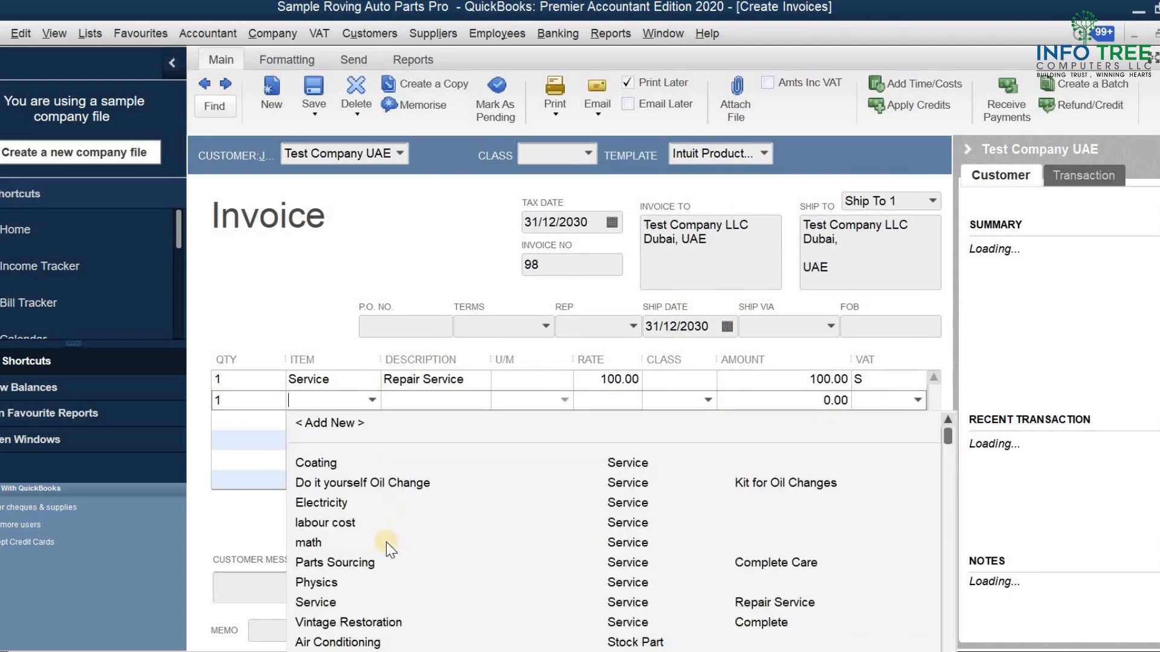
{"action": "left_click", "coordinate": [334, 622]}
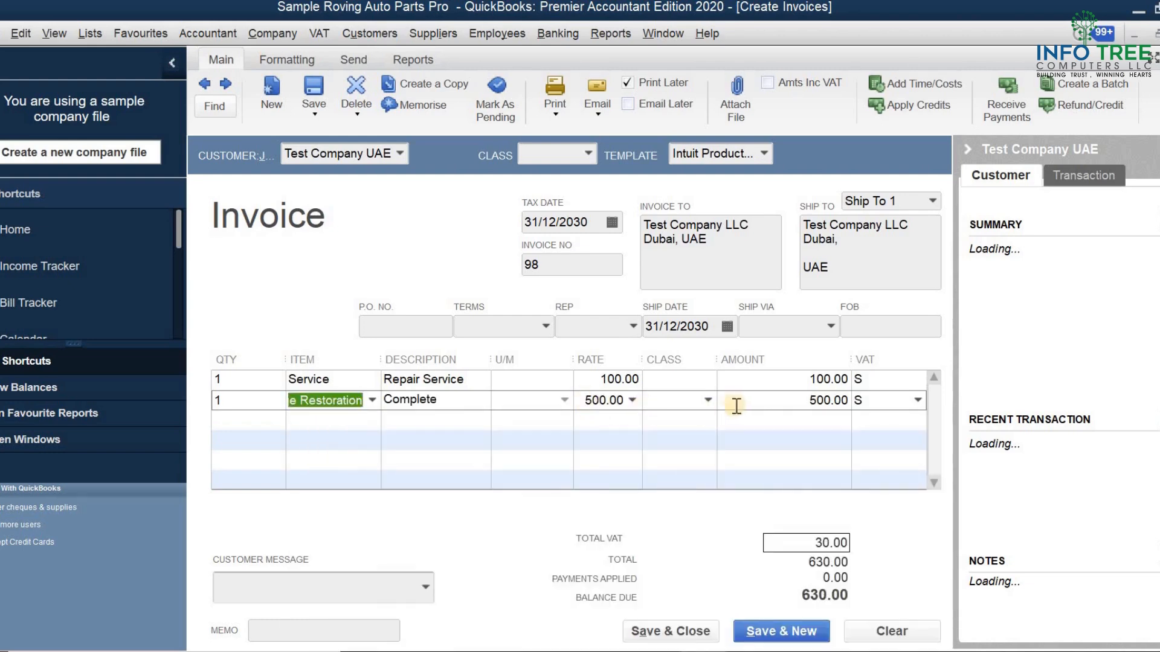
{"action": "left_click", "coordinate": [736, 406]}
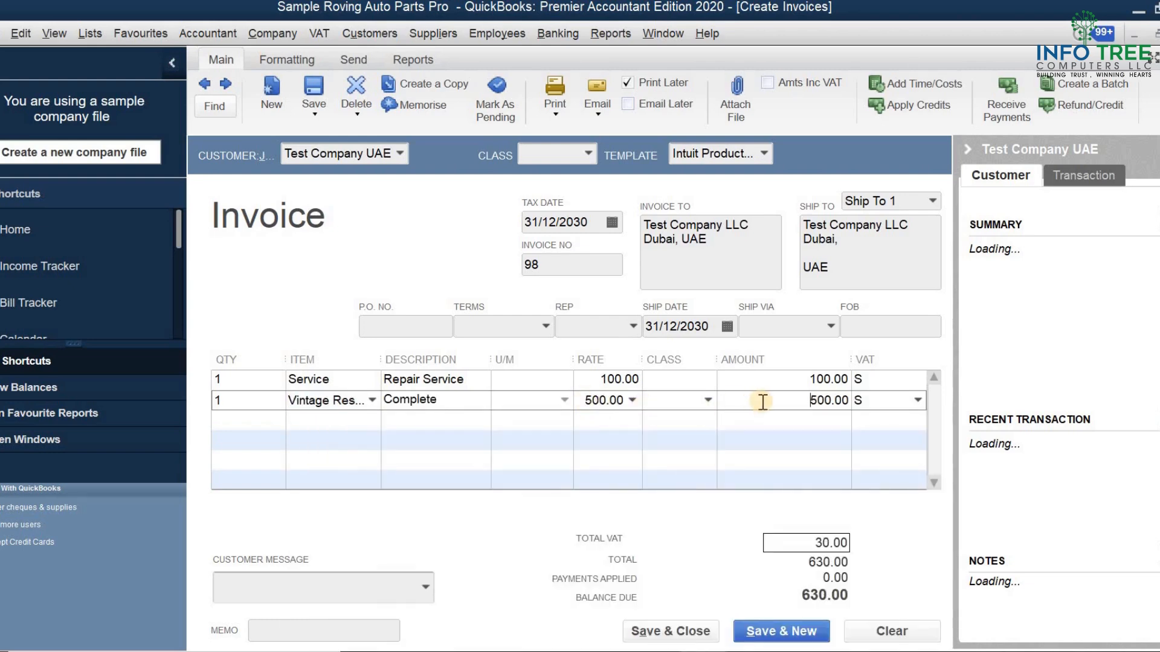
{"action": "left_click", "coordinate": [890, 380]}
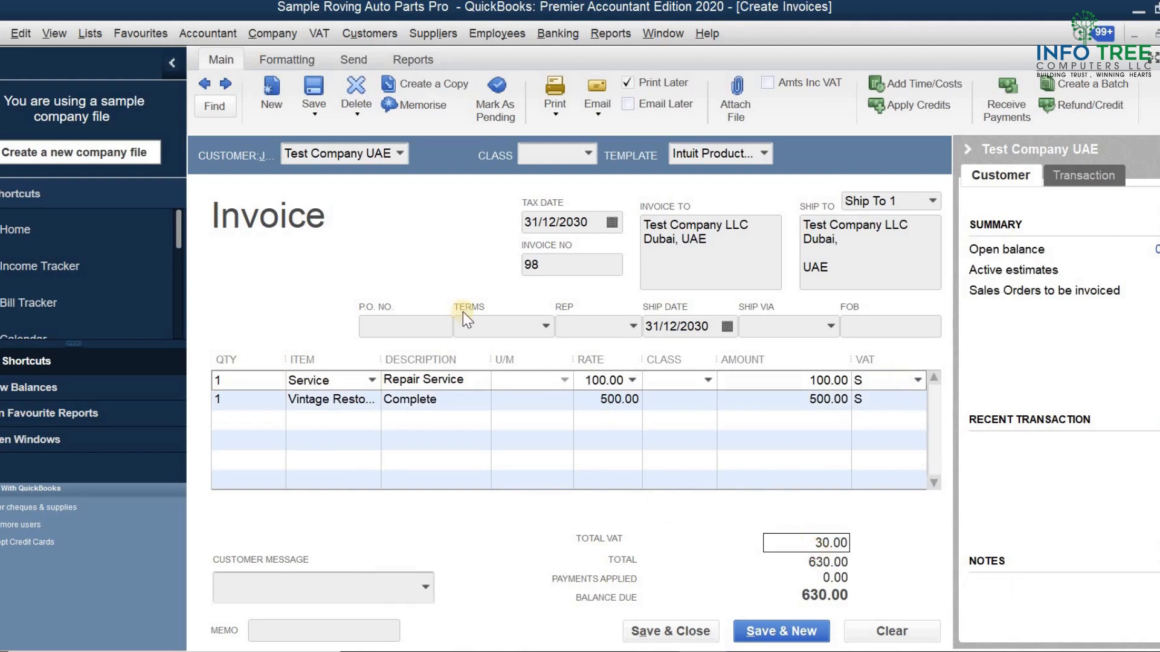
Save the invoice and open its print preview
{"action": "left_click", "coordinate": [310, 83]}
{"action": "left_click", "coordinate": [490, 250]}
{"action": "left_click", "coordinate": [556, 117]}
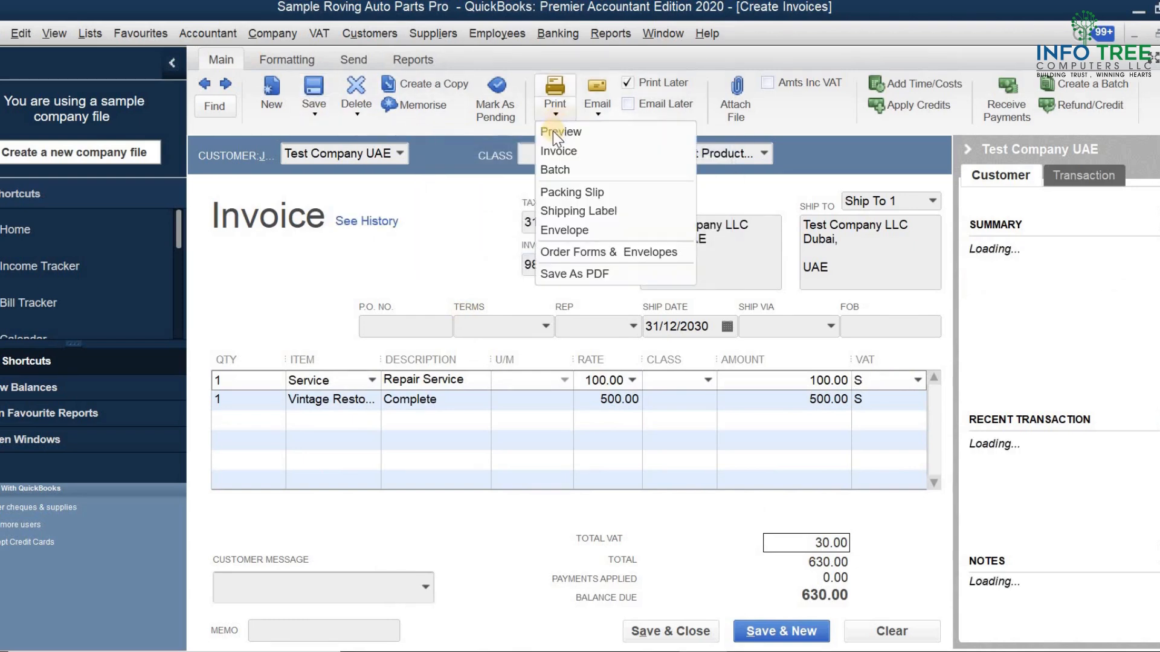
{"action": "left_click", "coordinate": [552, 132]}
{"action": "key", "text": "Return"}
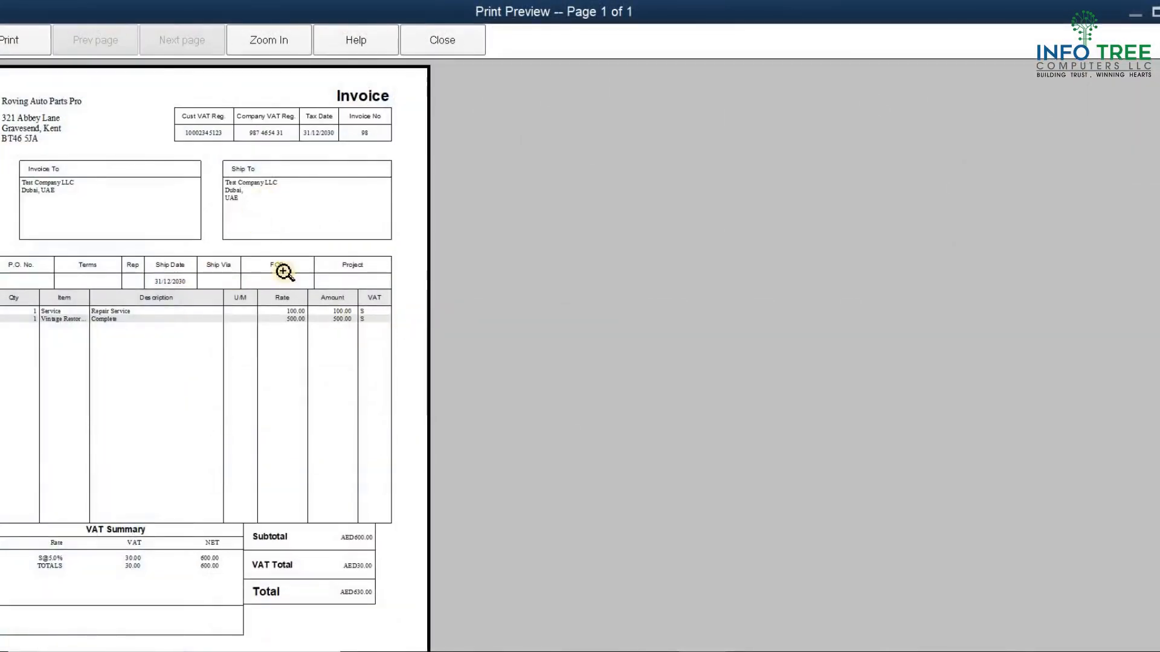
Zoom into the print preview to examine the invoice lines and VAT summary, then close it
{"action": "left_click", "coordinate": [291, 337]}
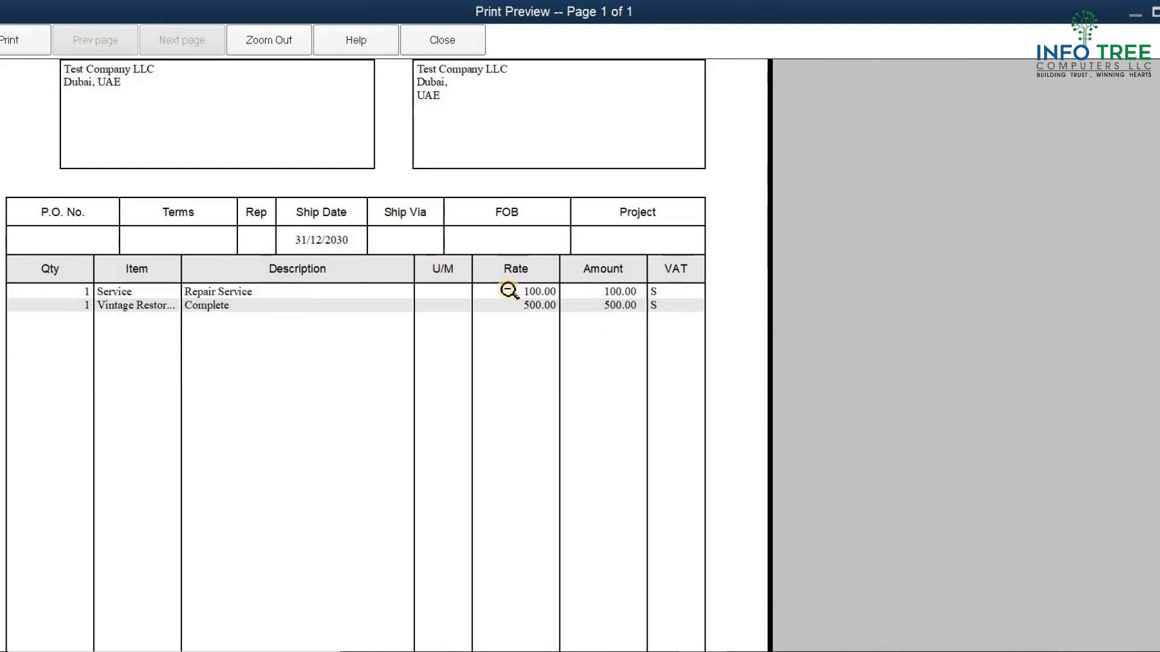
{"action": "left_click", "coordinate": [598, 365]}
{"action": "left_click", "coordinate": [357, 588]}
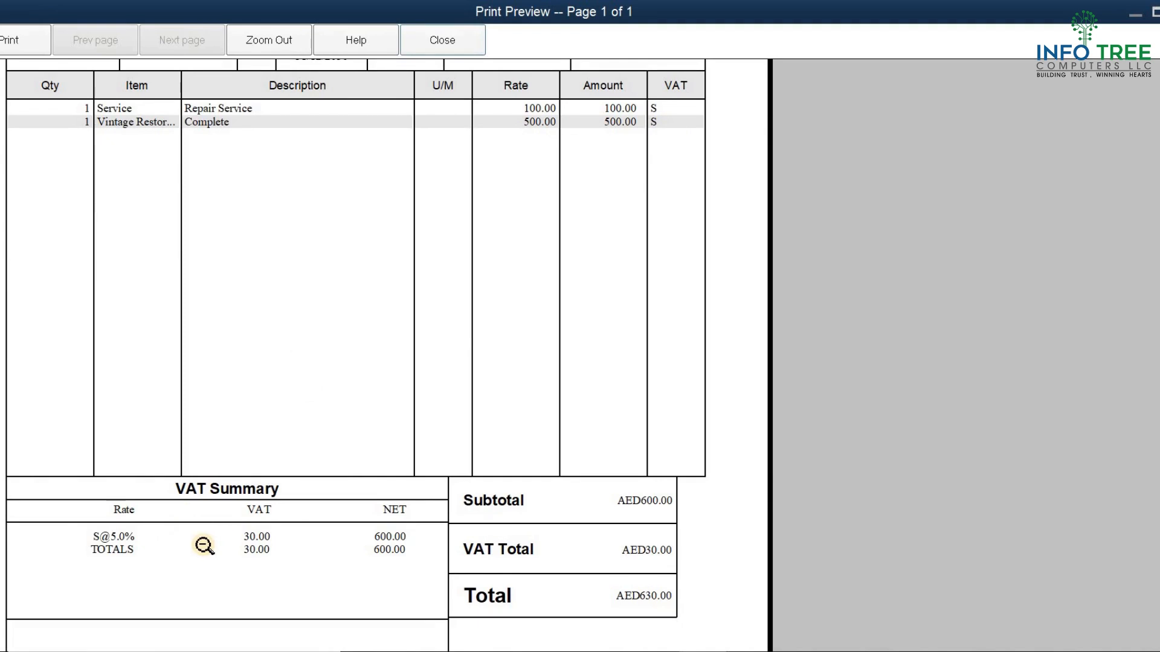
{"action": "left_click", "coordinate": [281, 279]}
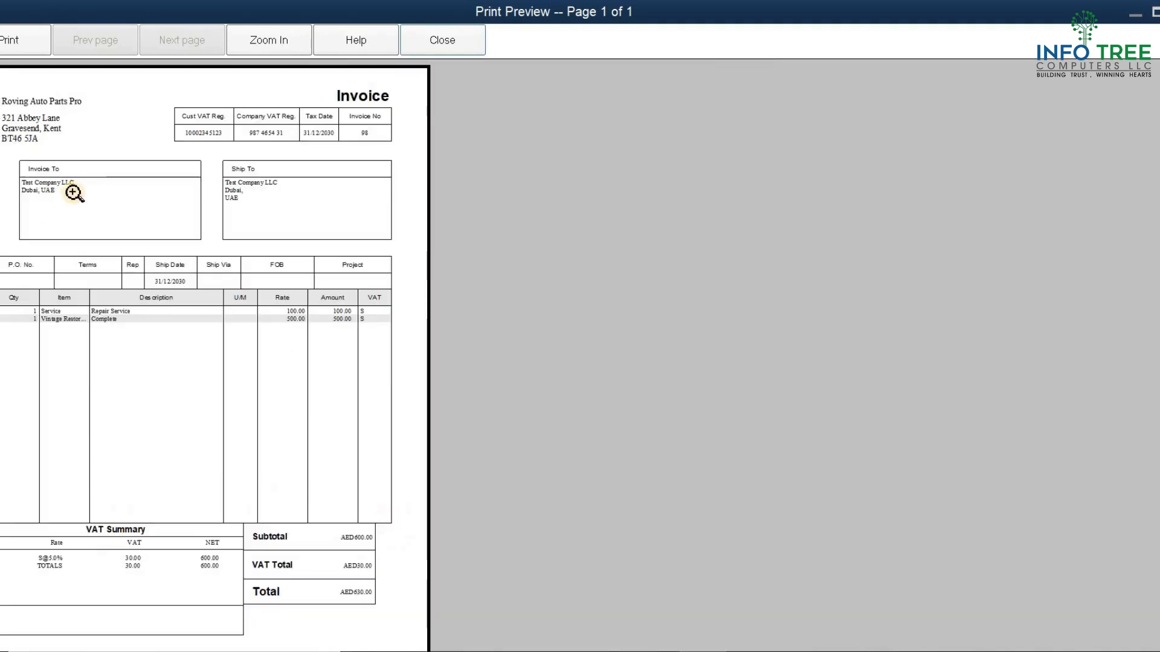
{"action": "left_click", "coordinate": [423, 41]}
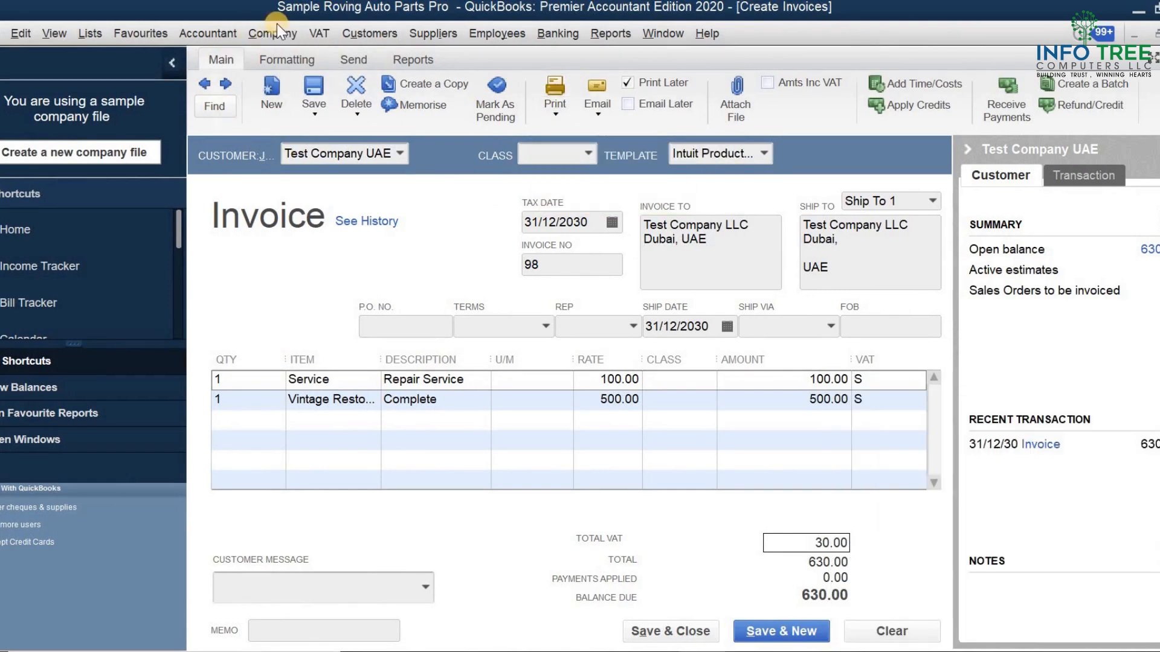
Open the invoice in Voucher Print, enlarge the window and select the INFOSEED template
{"action": "left_click", "coordinate": [273, 34]}
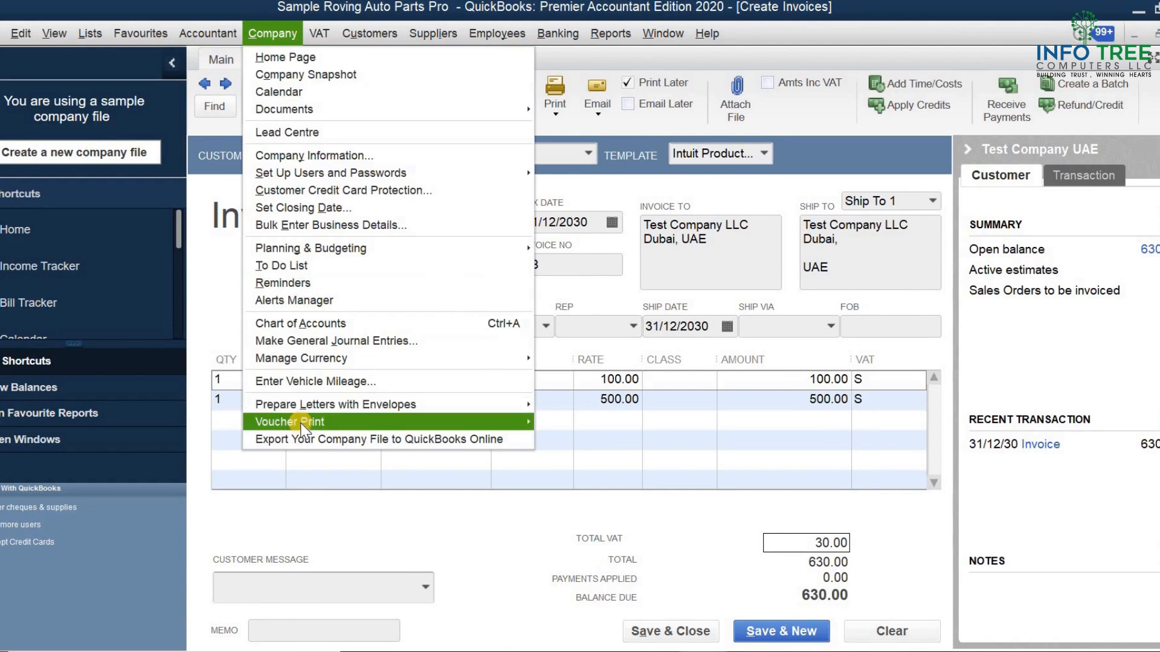
{"action": "mouse_move", "coordinate": [499, 430]}
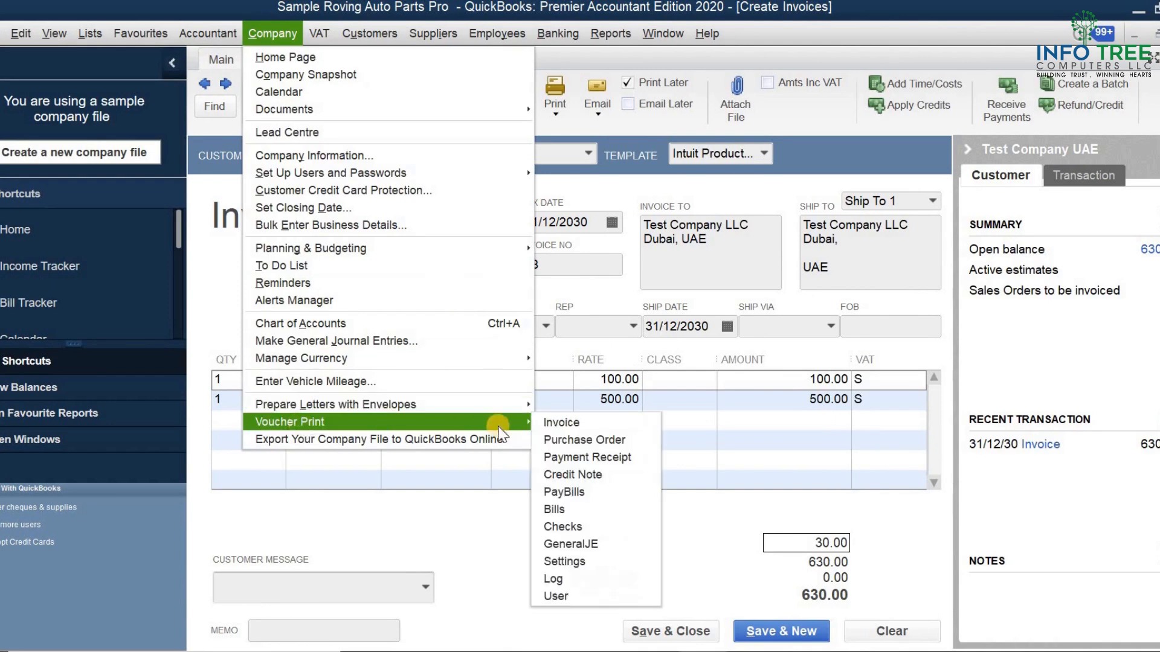
{"action": "left_click", "coordinate": [553, 425]}
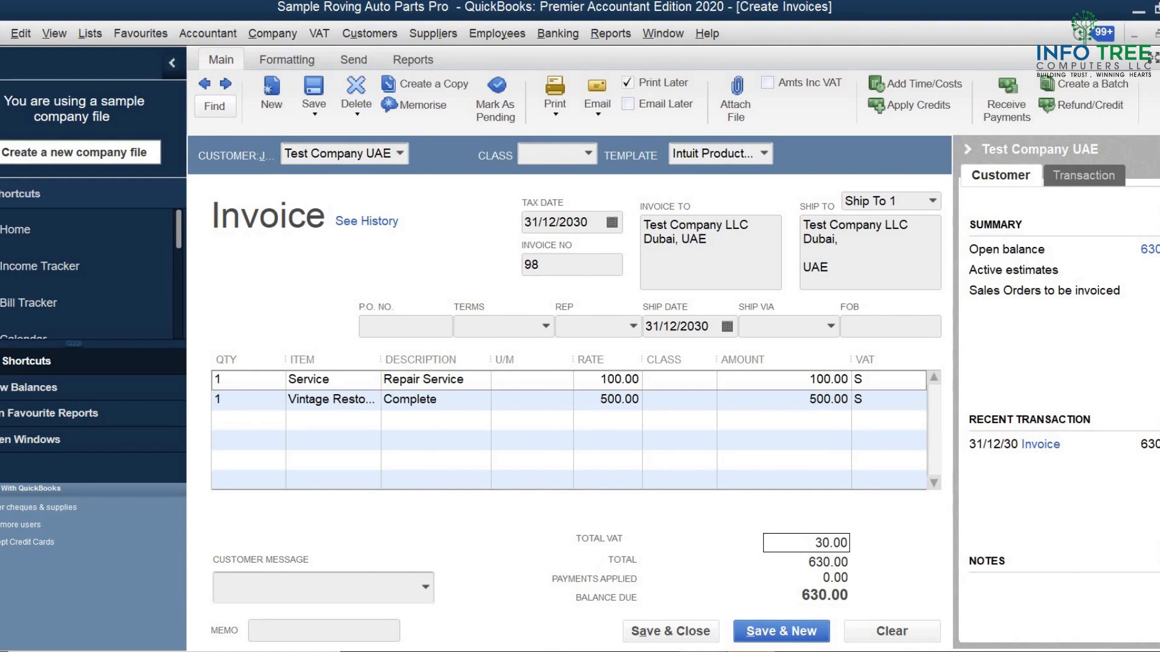
{"action": "left_click", "coordinate": [821, 529]}
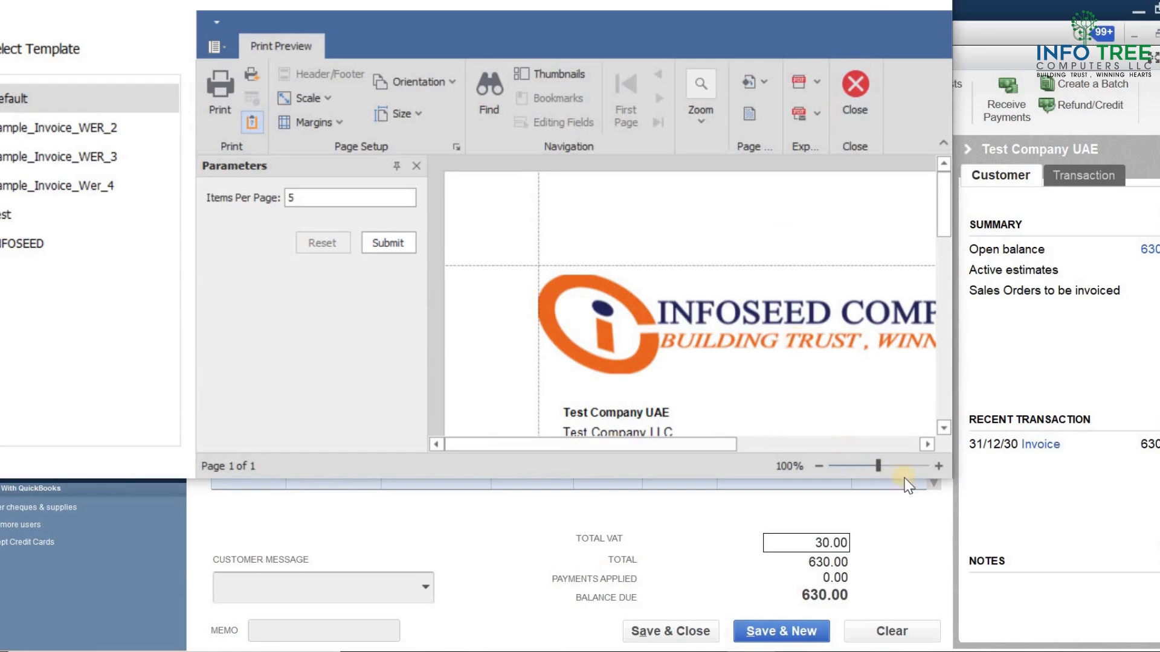
{"action": "left_click_drag", "start_coordinate": [951, 477], "coordinate": [1122, 633]}
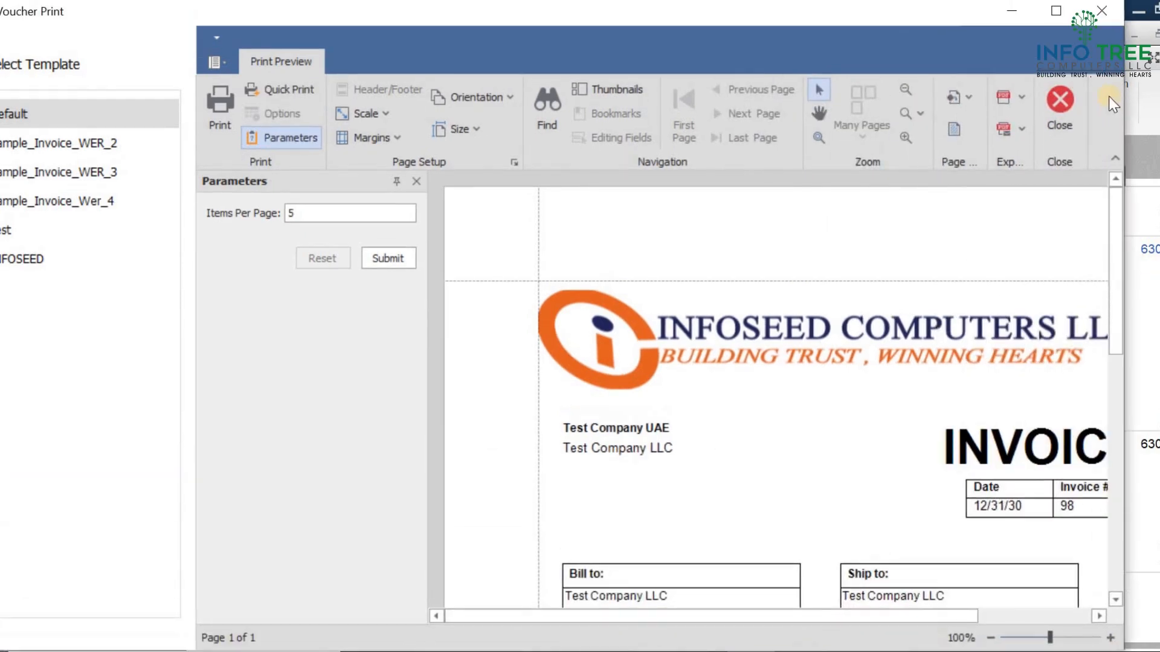
{"action": "left_click", "coordinate": [1066, 23]}
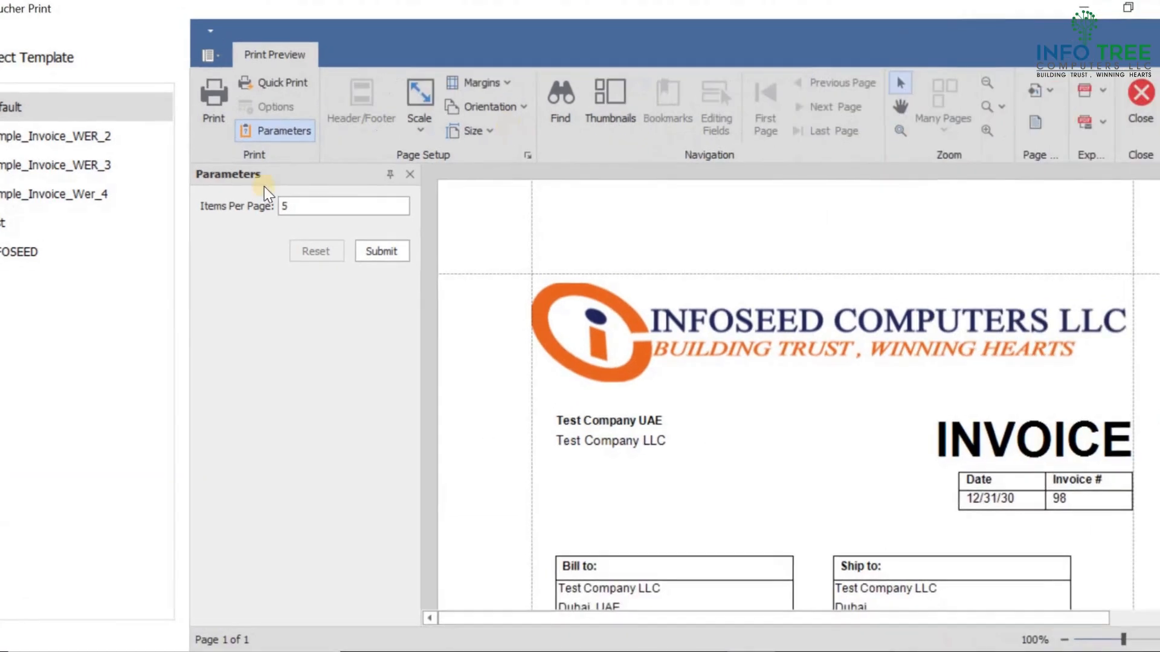
{"action": "left_click", "coordinate": [56, 248]}
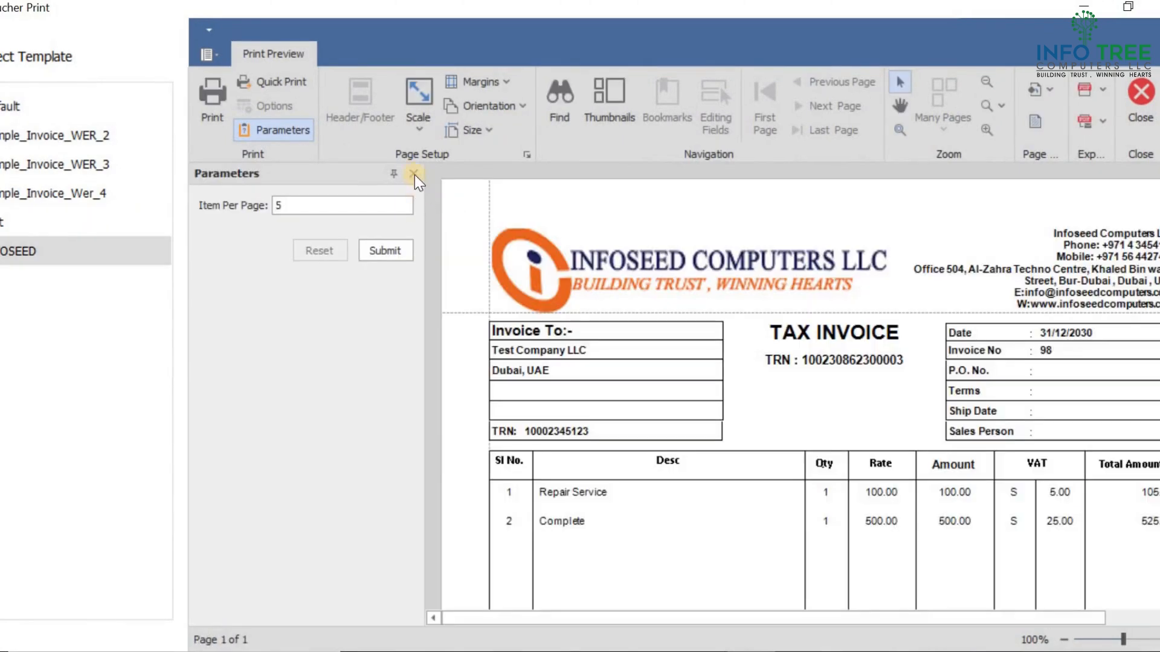
{"action": "left_click", "coordinate": [414, 175]}
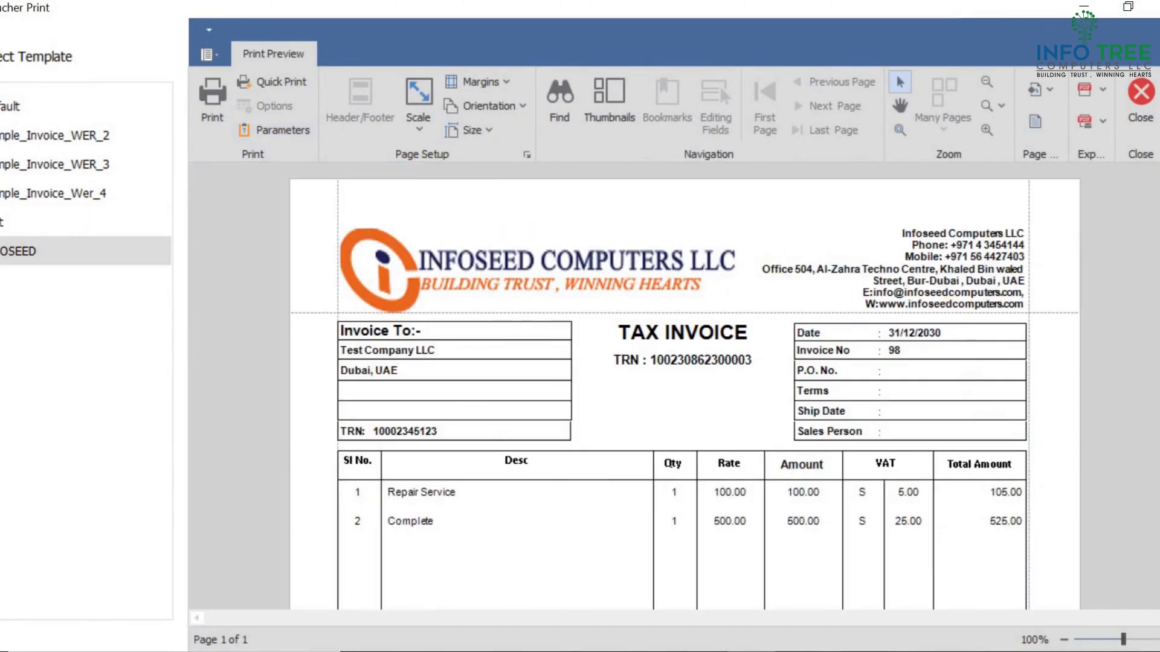
Scroll through the INFOSEED tax invoice preview to examine its lines, totals and footer
{"action": "scroll", "coordinate": [684, 393], "scroll_direction": "down", "scroll_amount": 10}
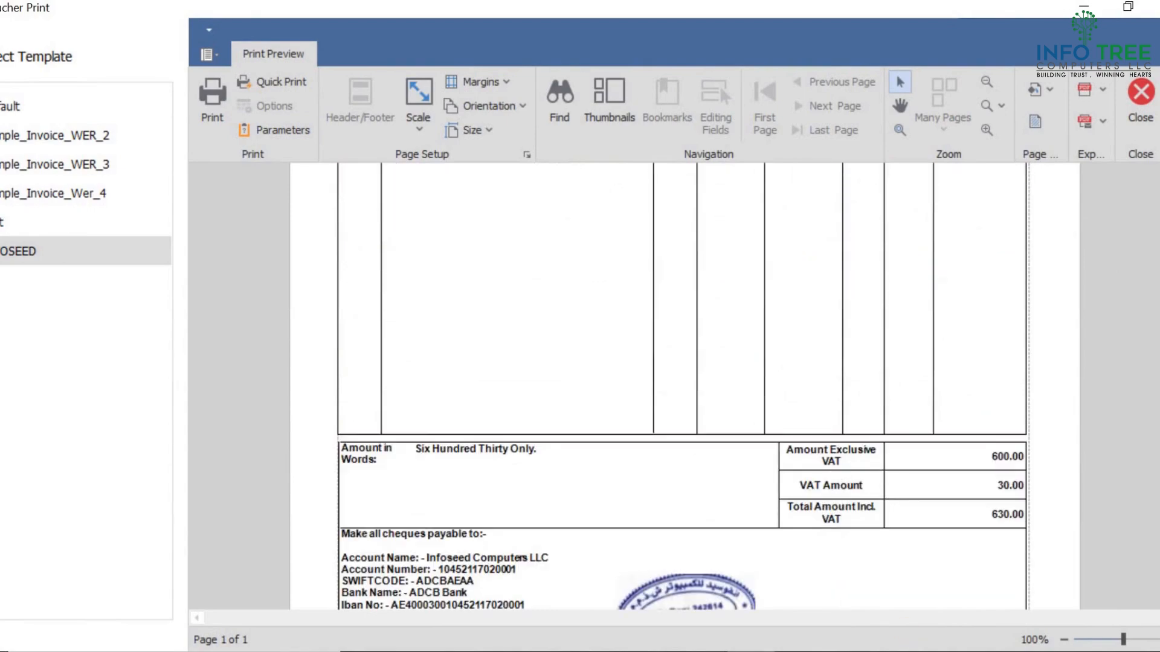
{"action": "mouse_move", "coordinate": [699, 651]}
{"action": "left_click", "coordinate": [685, 528]}
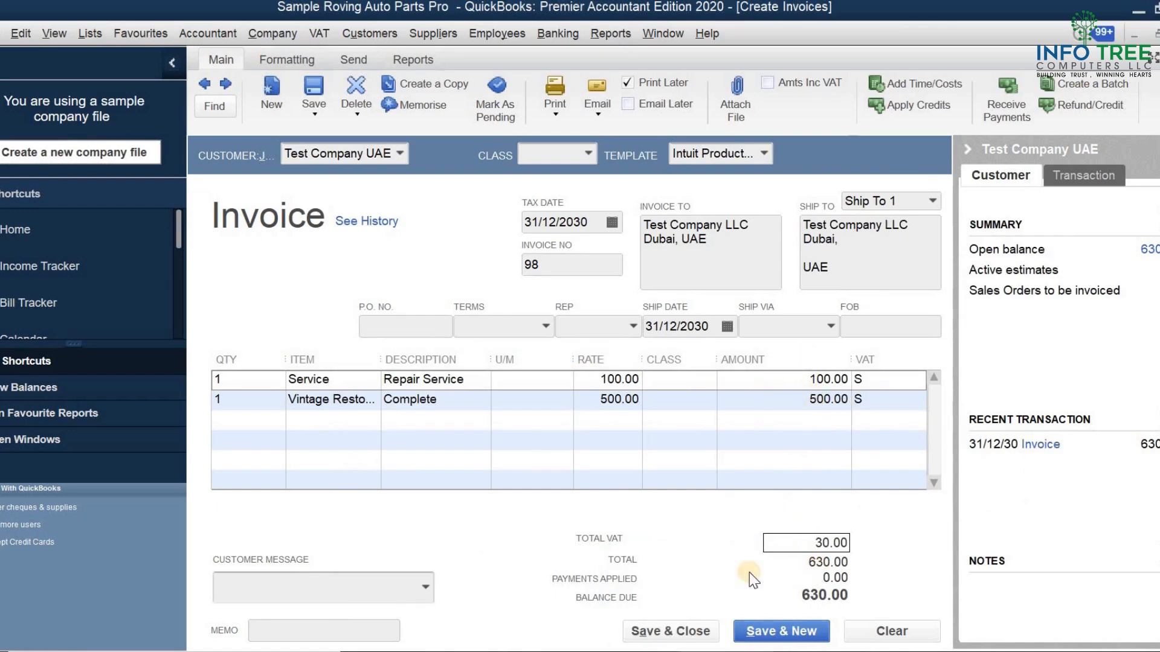
{"action": "mouse_move", "coordinate": [751, 650]}
{"action": "left_click", "coordinate": [748, 542]}
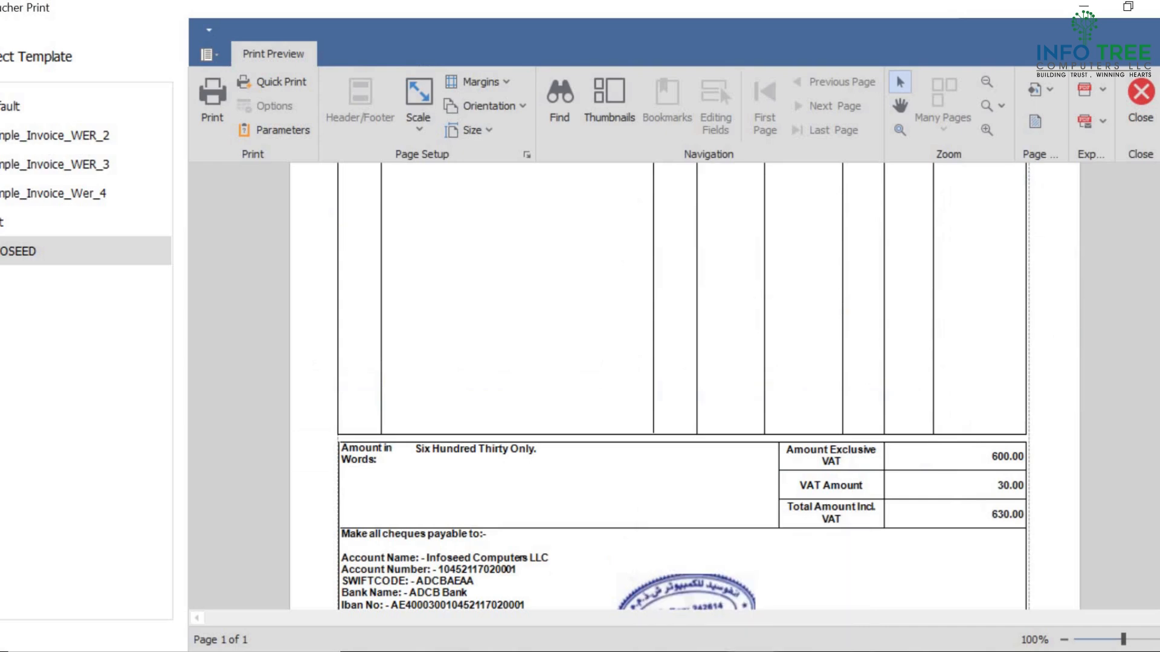
{"action": "left_click_drag", "start_coordinate": [1159, 526], "coordinate": [1159, 414]}
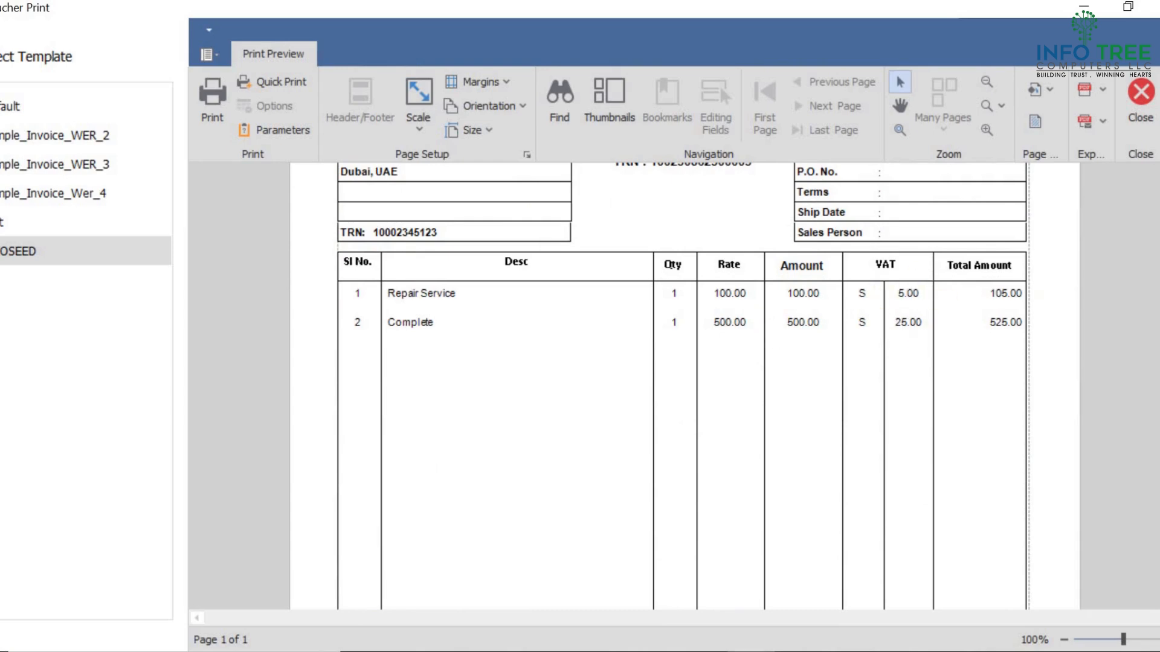
{"action": "scroll", "coordinate": [683, 386], "scroll_direction": "down", "scroll_amount": 5}
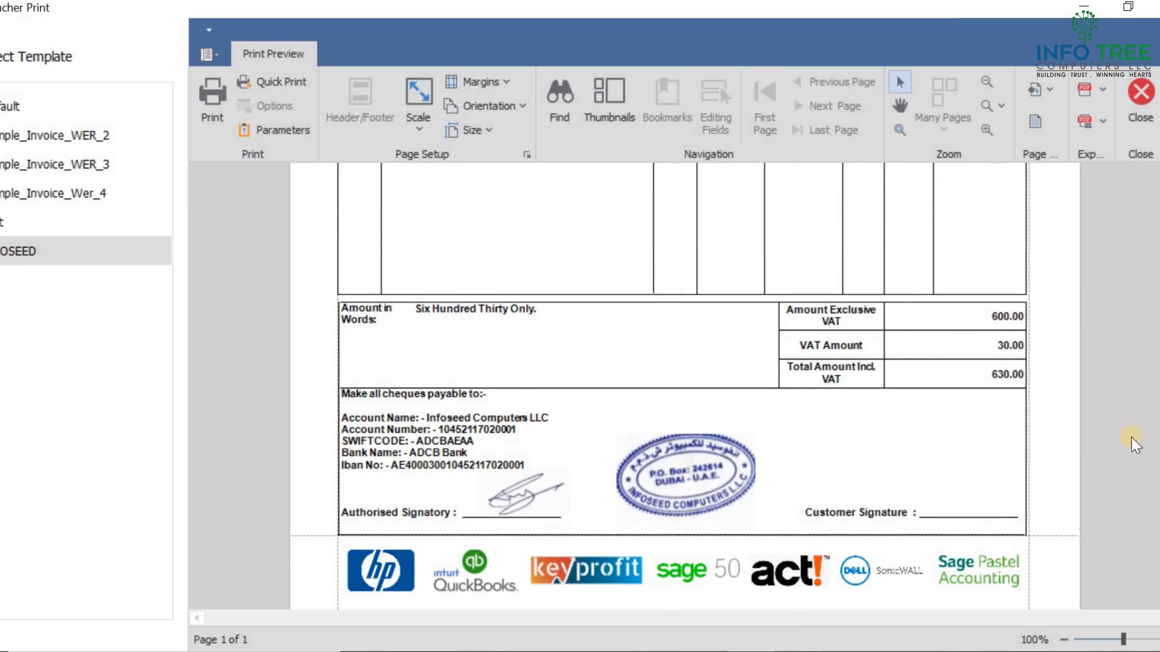
{"action": "scroll", "coordinate": [871, 186], "scroll_direction": "up", "scroll_amount": 5}
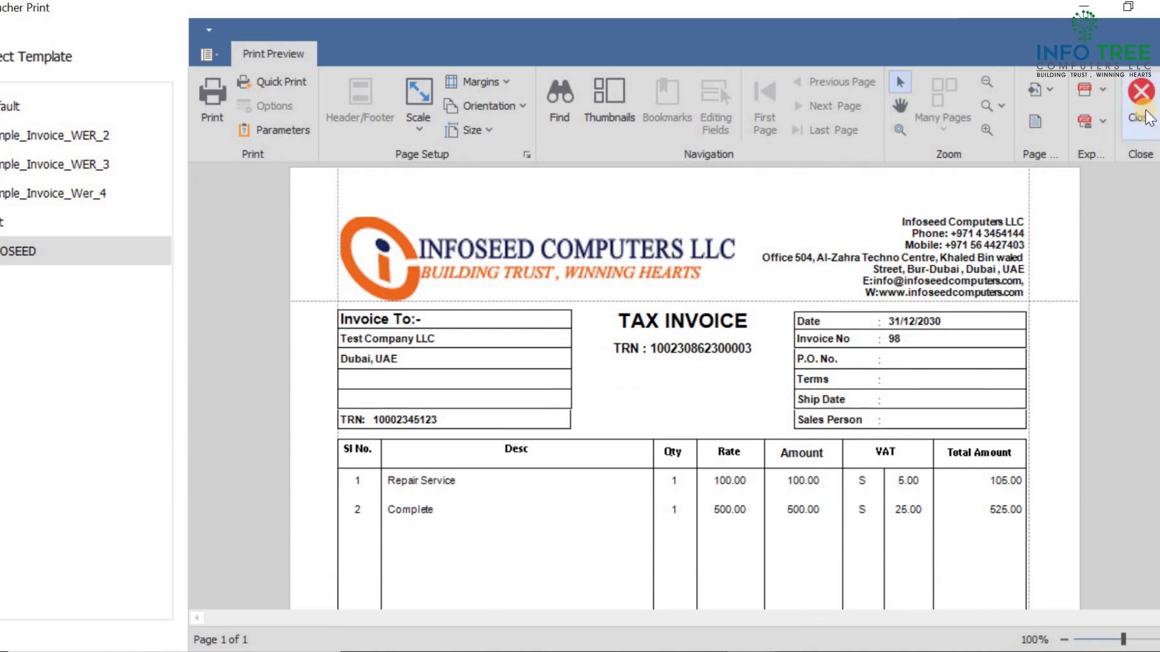
Close the voucher preview and save and close the invoice
{"action": "left_click", "coordinate": [1140, 93]}
{"action": "left_click", "coordinate": [693, 629]}
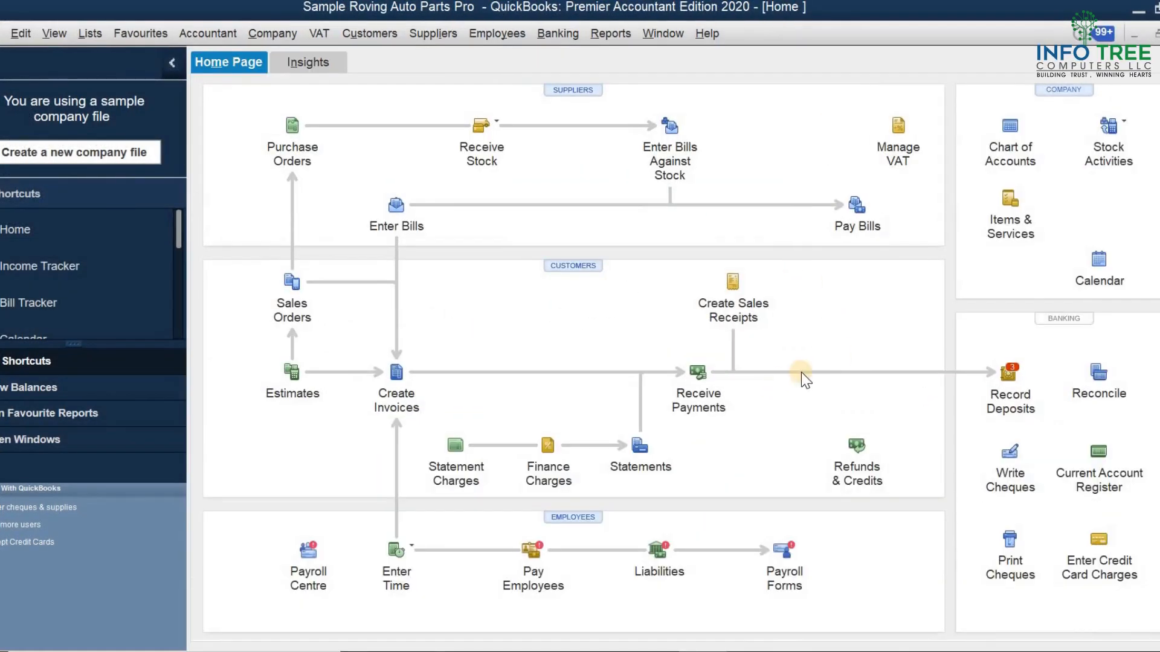
Open the customer payment and preview its standard payment receipt, then close the preview and the print dialog
{"action": "left_click", "coordinate": [698, 372]}
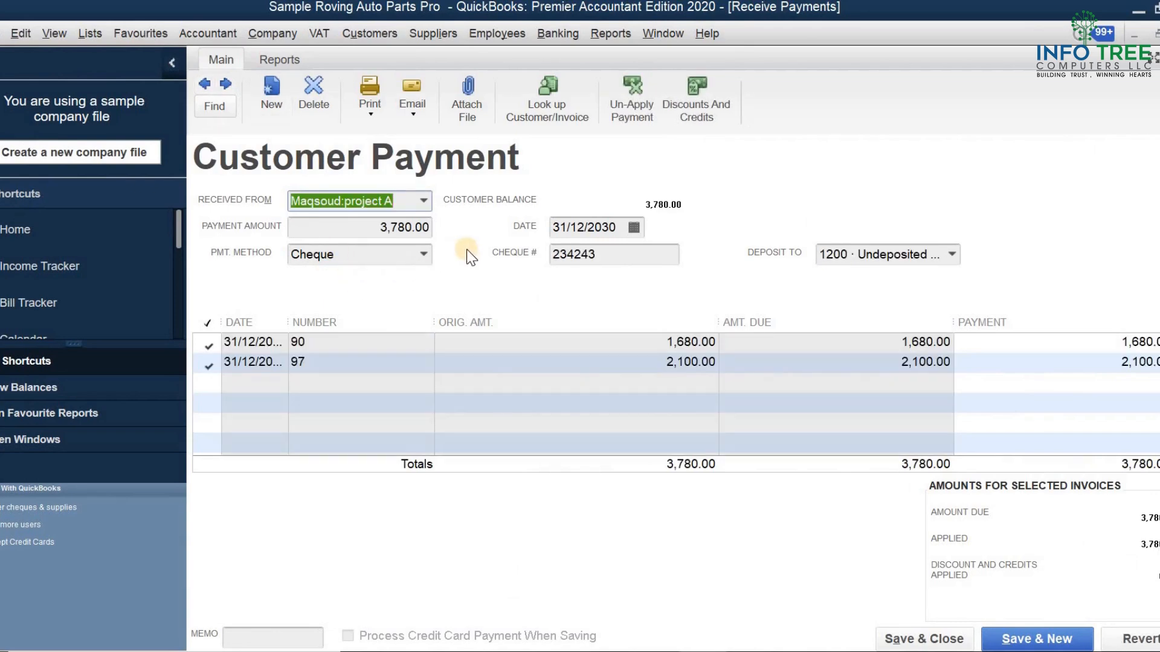
{"action": "left_click", "coordinate": [376, 121]}
{"action": "left_click", "coordinate": [375, 136]}
{"action": "left_click", "coordinate": [577, 289]}
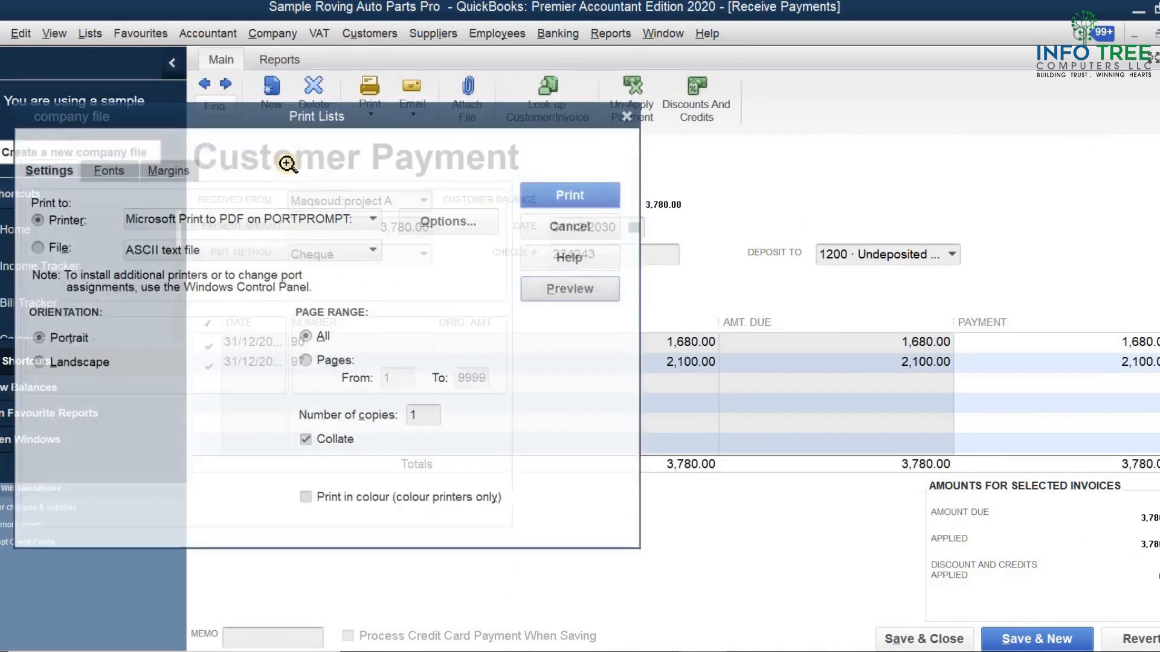
{"action": "left_click", "coordinate": [392, 124]}
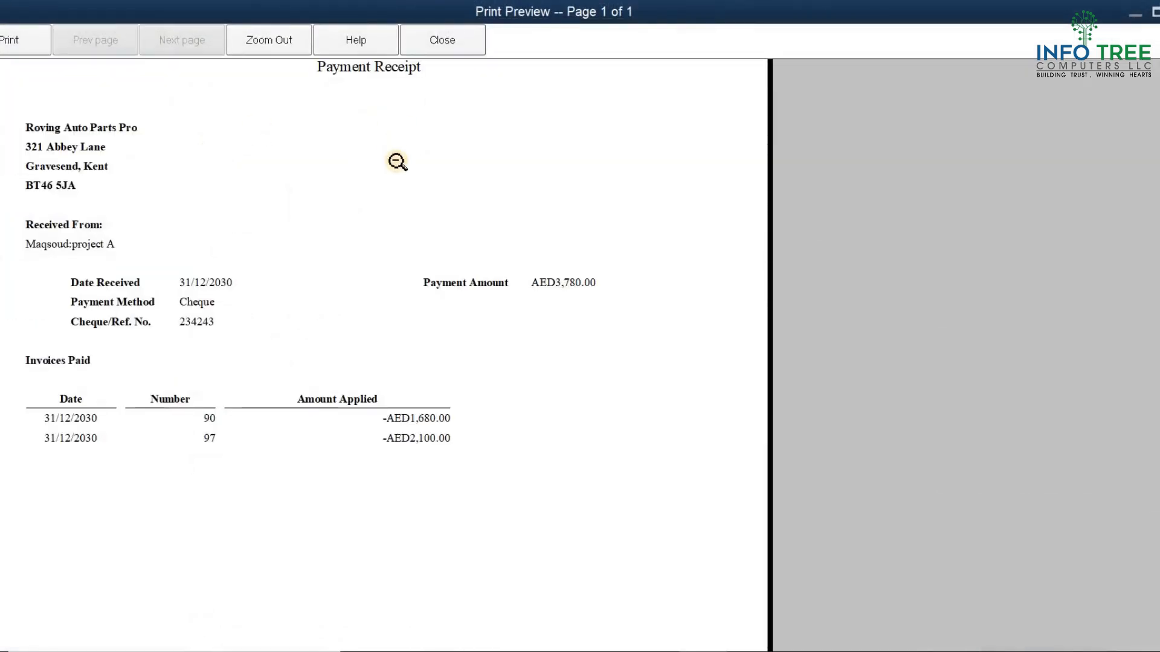
{"action": "left_click", "coordinate": [455, 47]}
{"action": "left_click", "coordinate": [568, 221]}
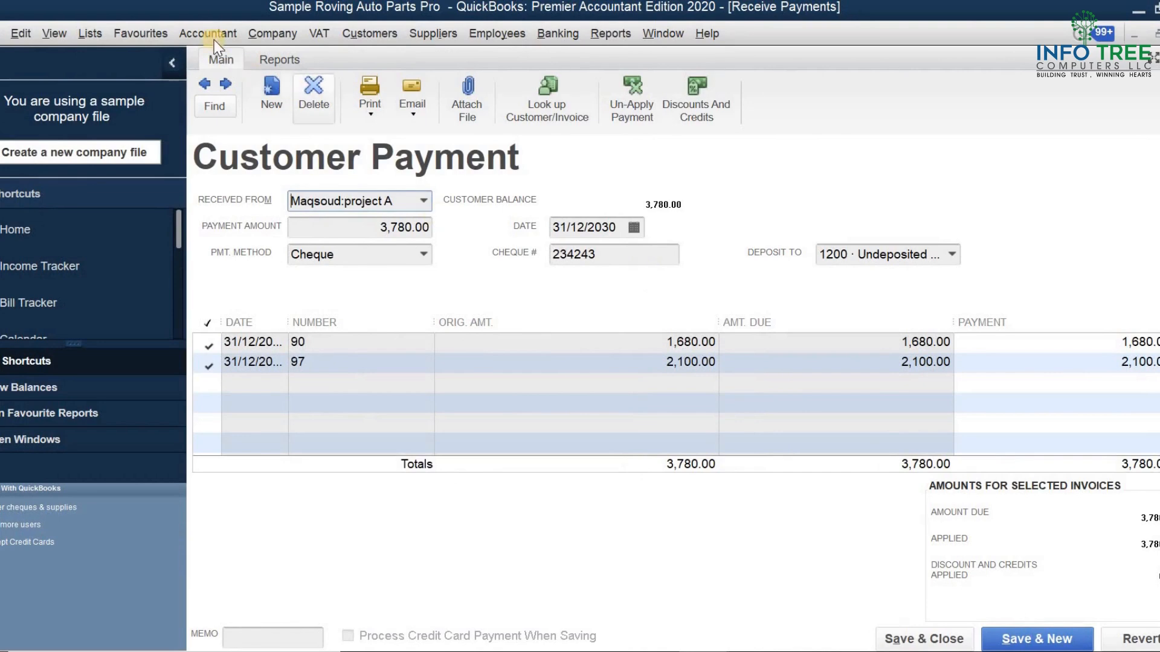
Open the payment in Voucher Print as a payment receipt and enlarge the preview window to full screen
{"action": "left_click", "coordinate": [255, 34]}
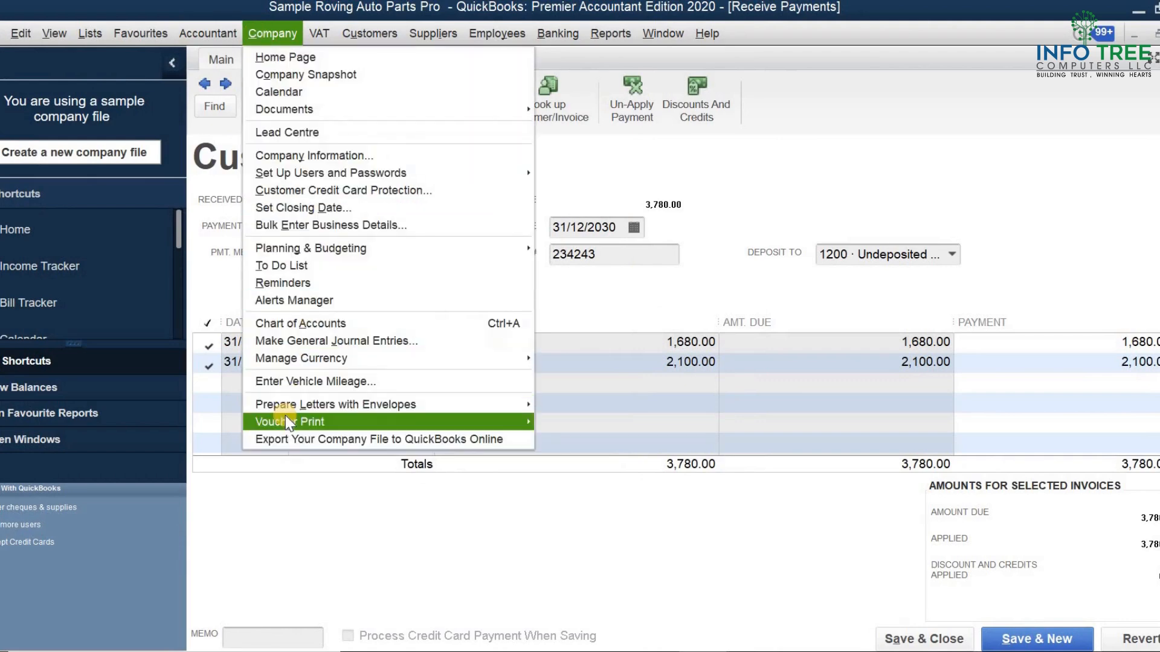
{"action": "mouse_move", "coordinate": [289, 421]}
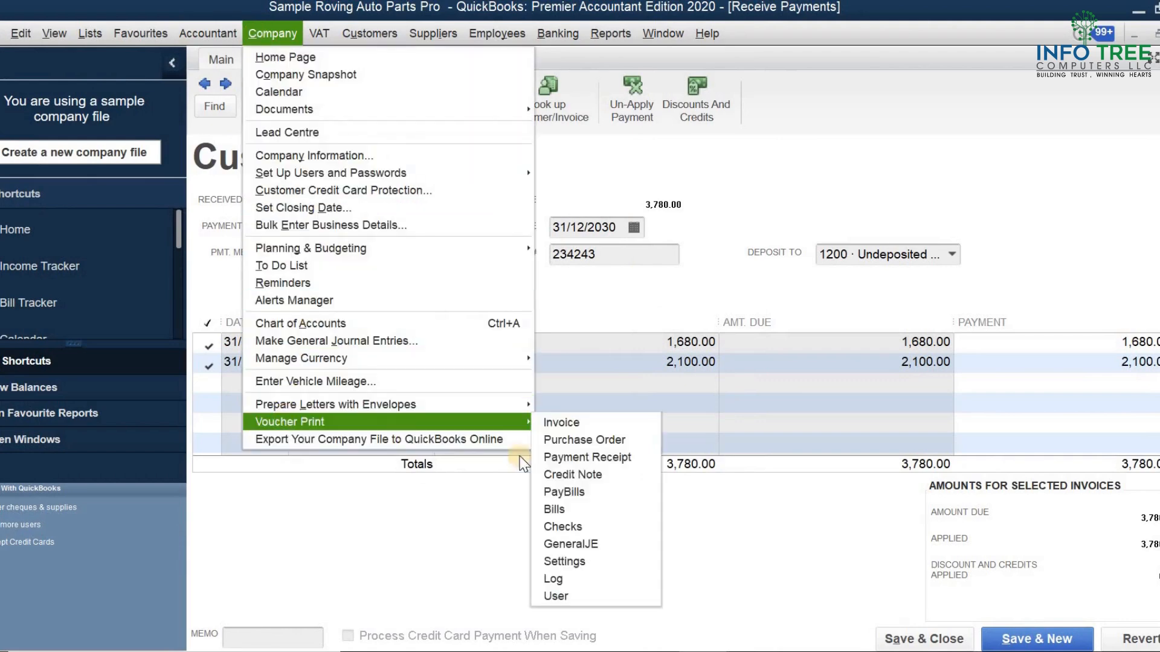
{"action": "left_click", "coordinate": [589, 457]}
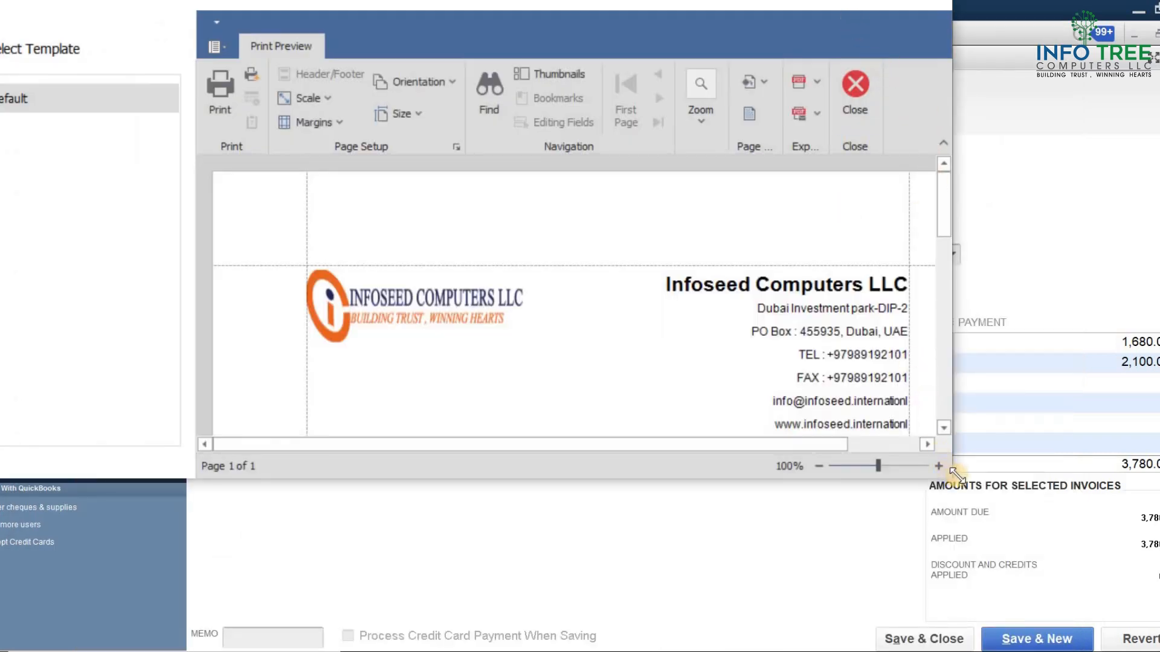
{"action": "left_click_drag", "start_coordinate": [958, 476], "coordinate": [1159, 590]}
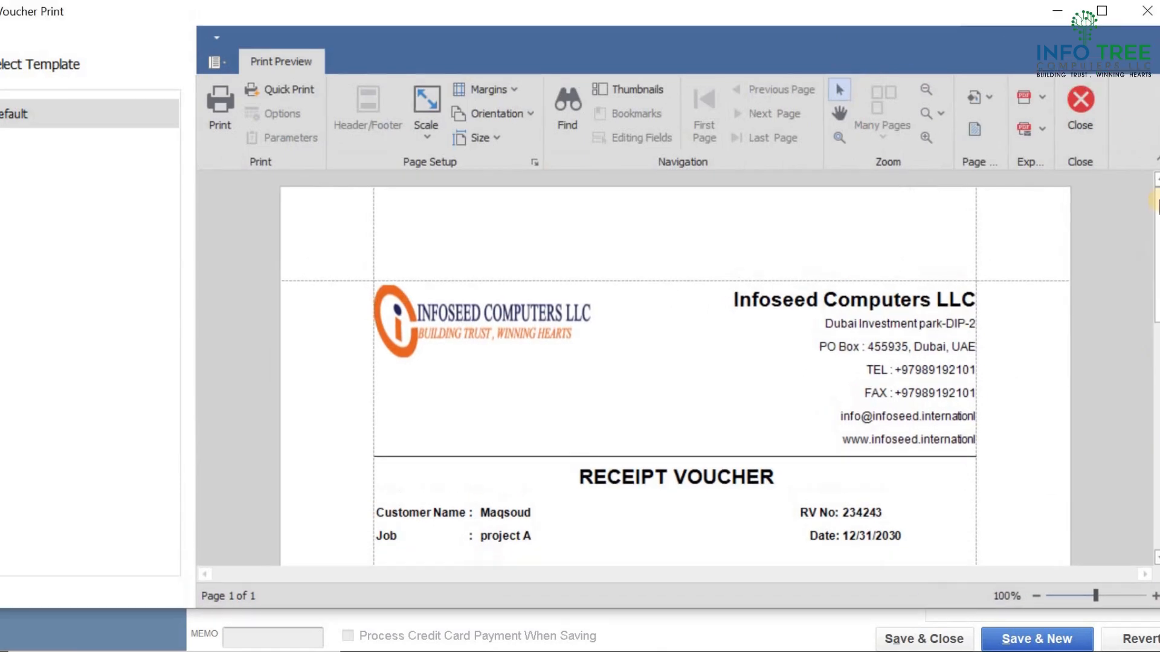
{"action": "left_click", "coordinate": [1101, 12]}
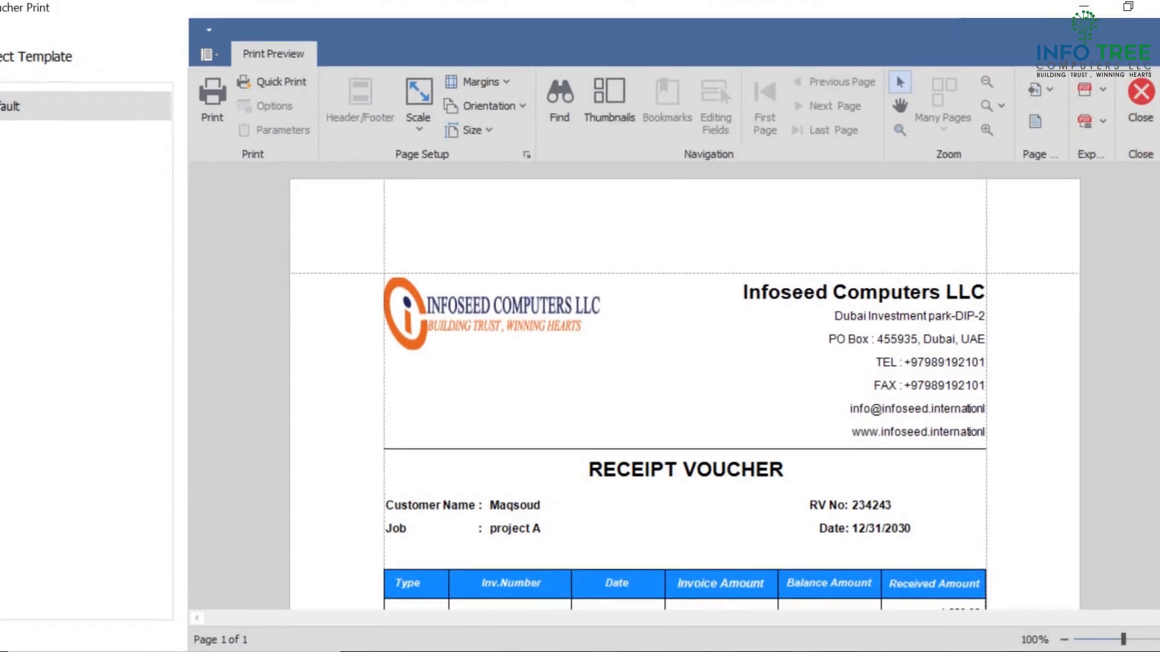
Scroll through the receipt voucher preview to examine its lines, totals and footer, close it, and save and close the payment
{"action": "scroll", "coordinate": [685, 393], "scroll_direction": "down", "scroll_amount": 3}
{"action": "scroll", "coordinate": [844, 272], "scroll_direction": "down", "scroll_amount": 1}
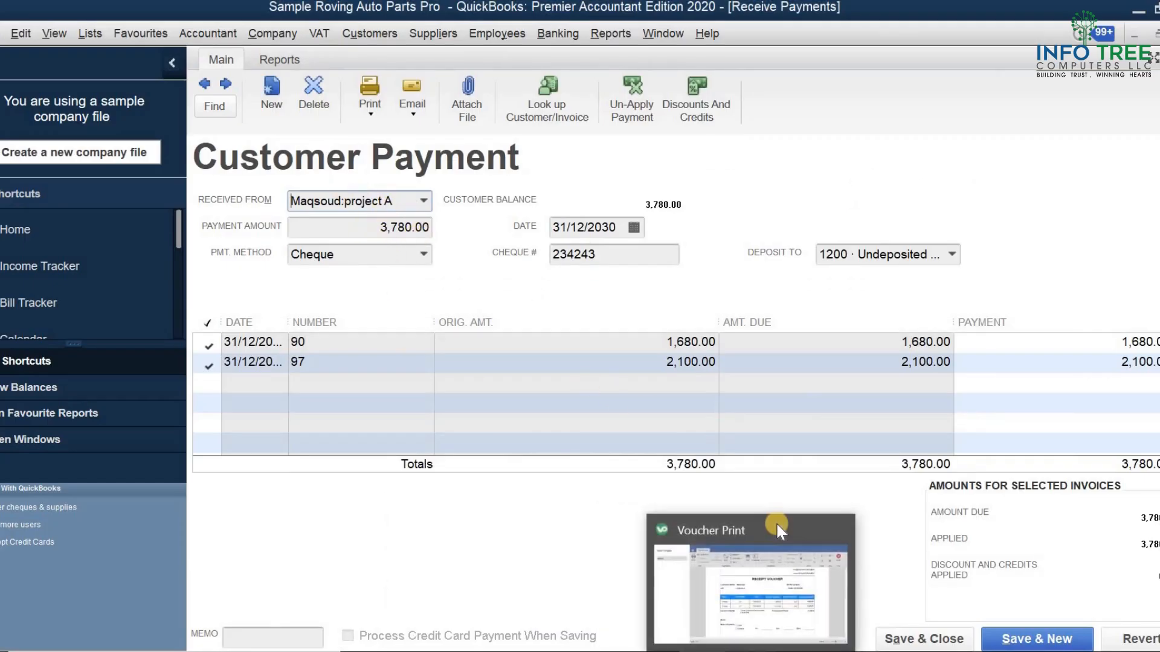
{"action": "left_click", "coordinate": [775, 521]}
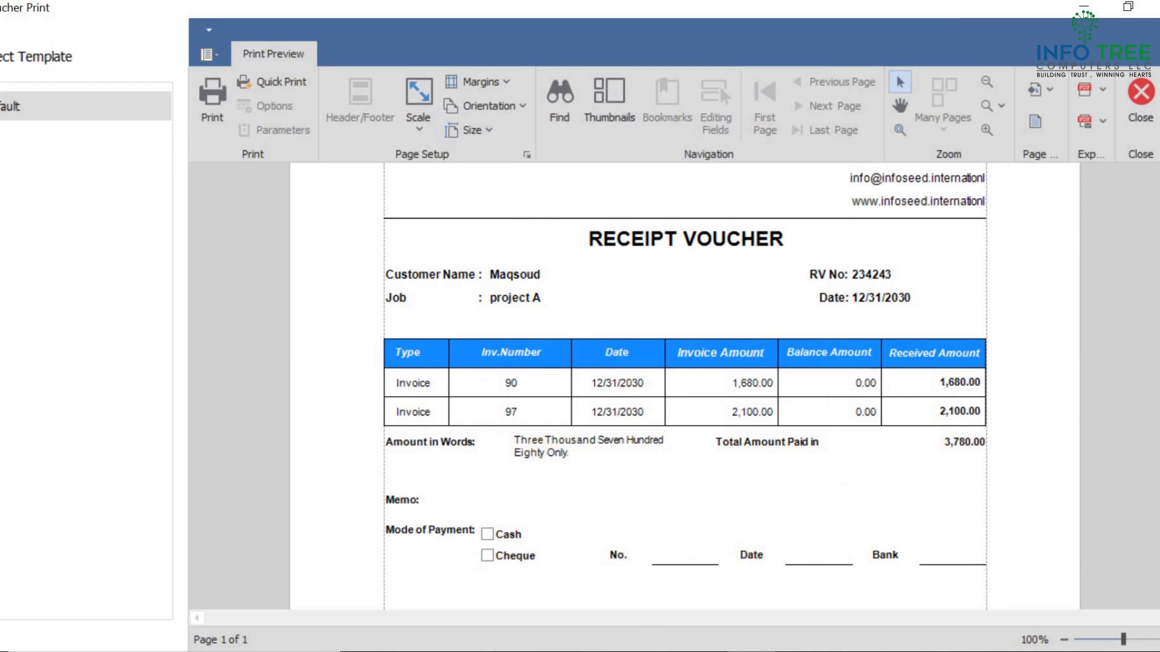
{"action": "left_click_drag", "start_coordinate": [1159, 374], "coordinate": [1159, 510]}
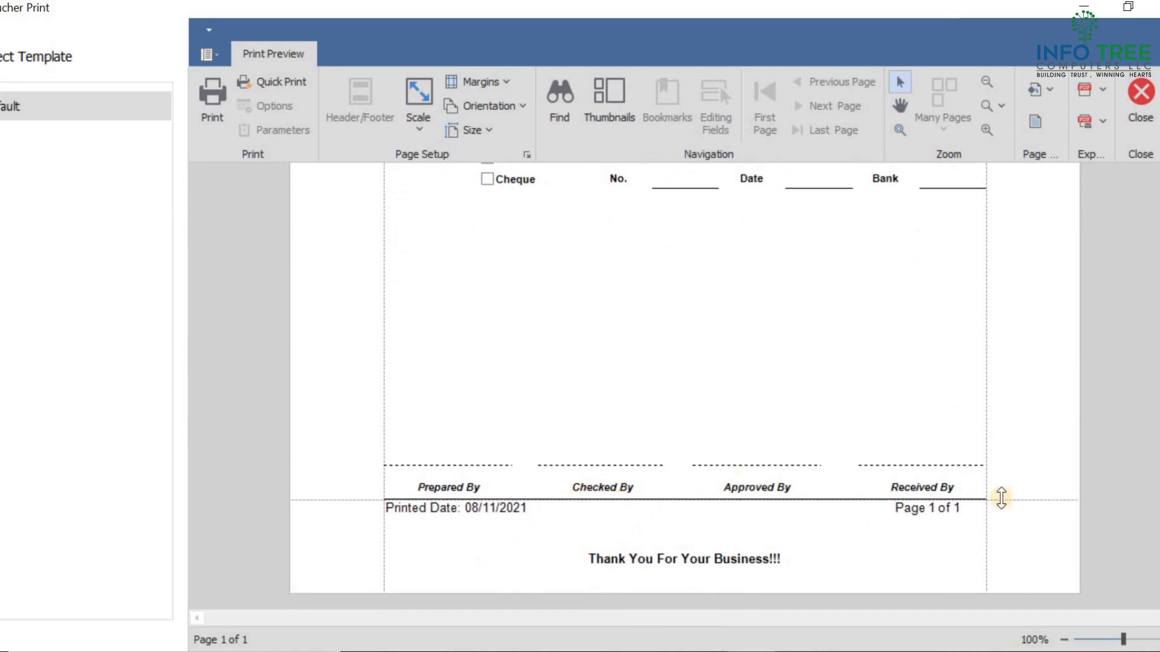
{"action": "left_click", "coordinate": [1148, 85]}
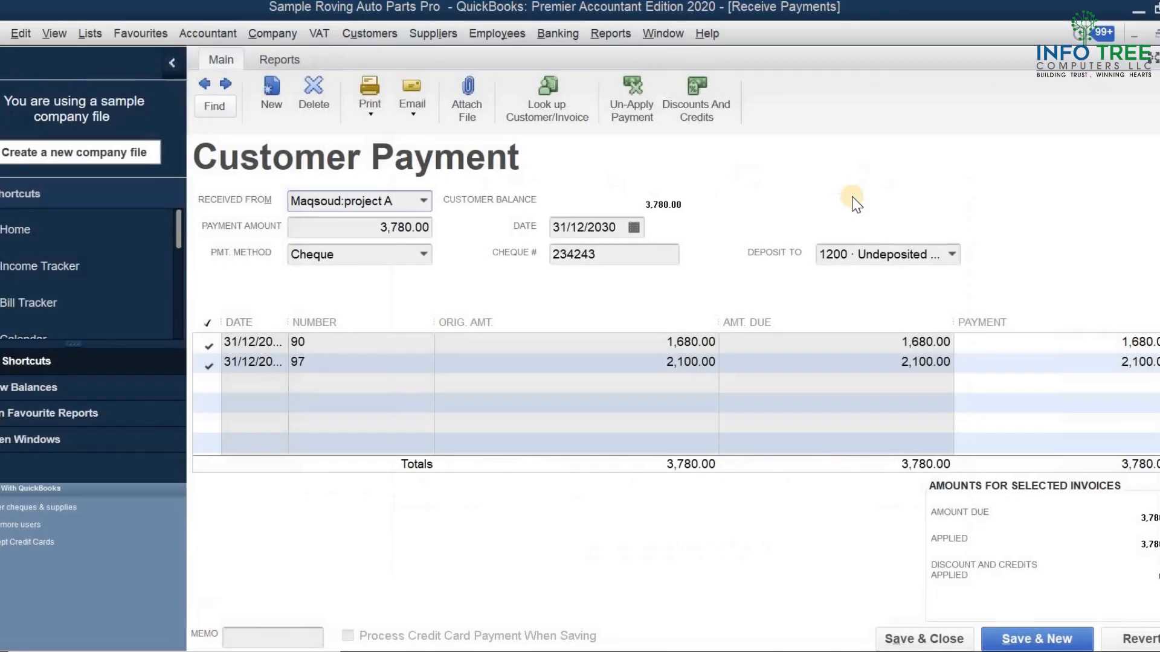
{"action": "left_click", "coordinate": [910, 645]}
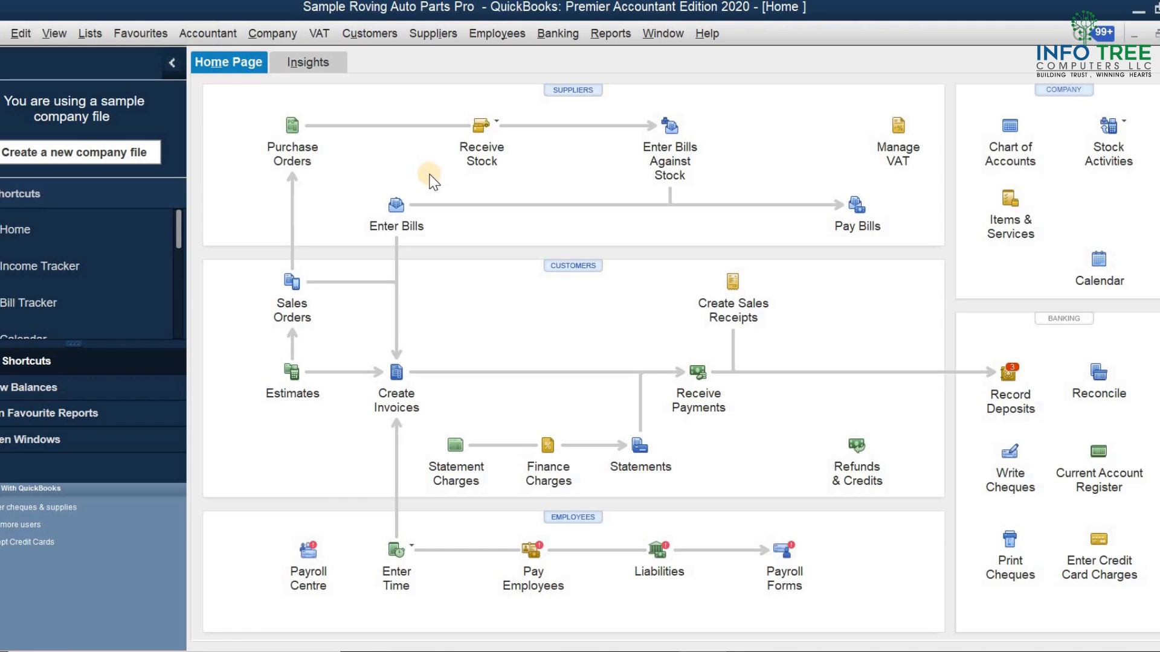
Open the Voucher Print options from the company menu
{"action": "left_click", "coordinate": [256, 35]}
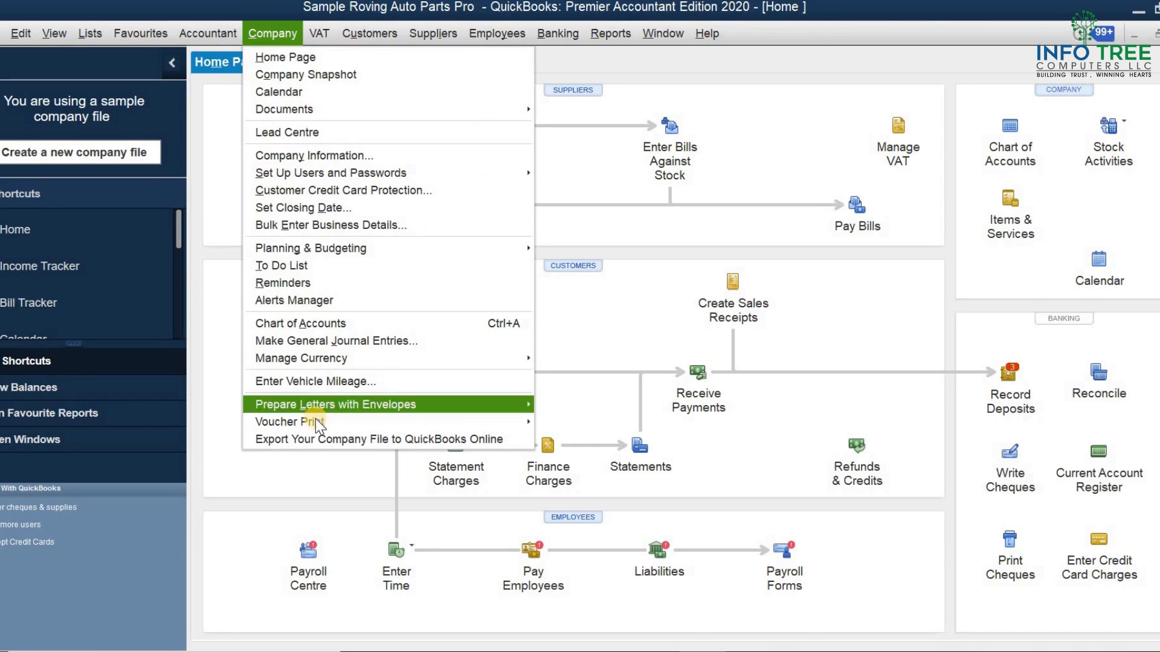
{"action": "mouse_move", "coordinate": [318, 423]}
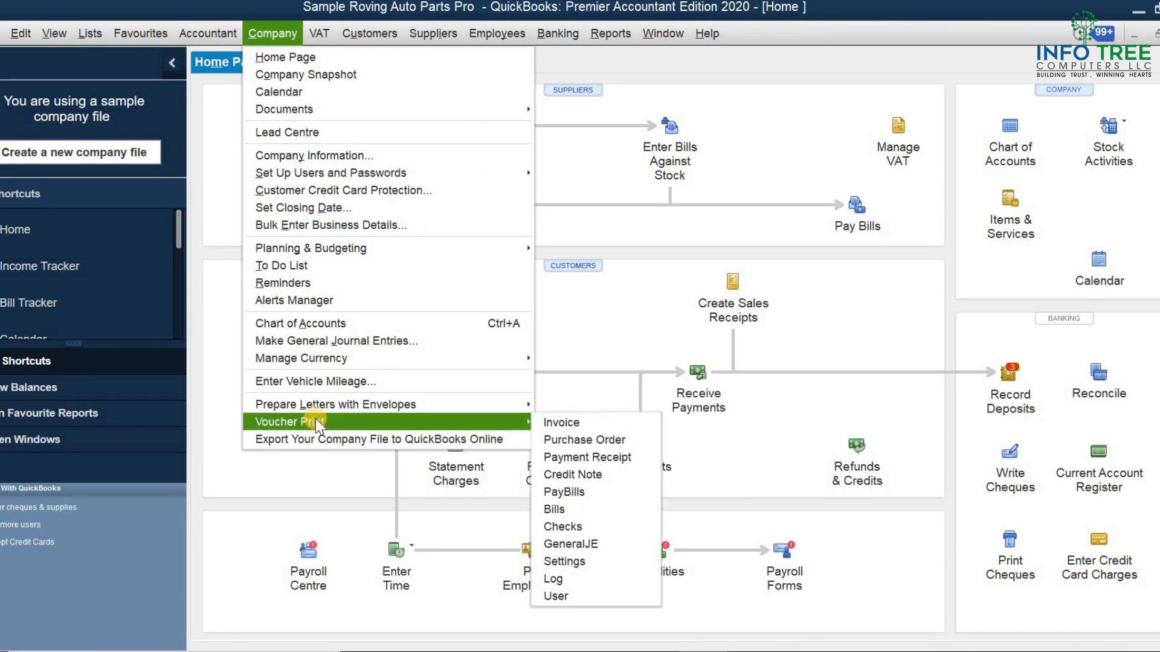